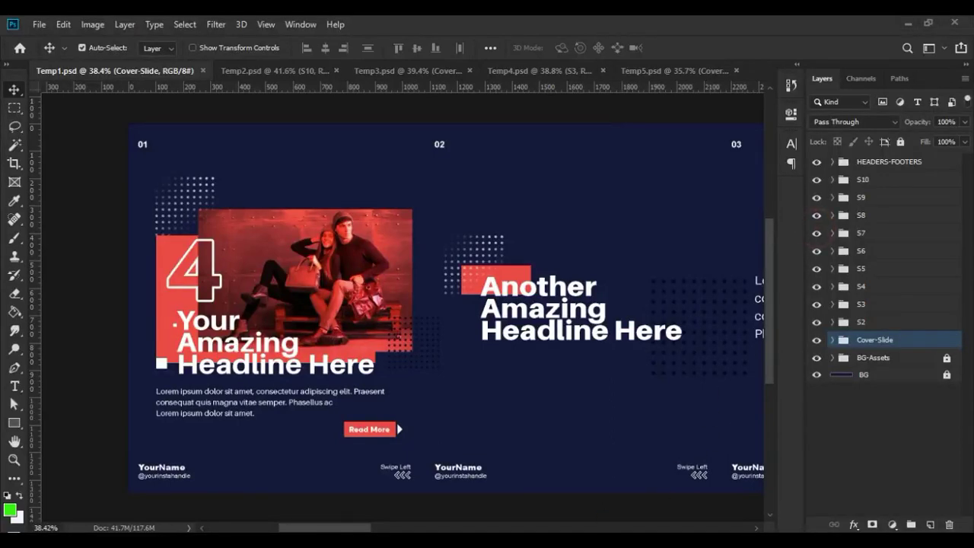
- Scroll across the Temp1.psd carousel slides and back to the start
left_click_drag(350, 527, 609, 499)
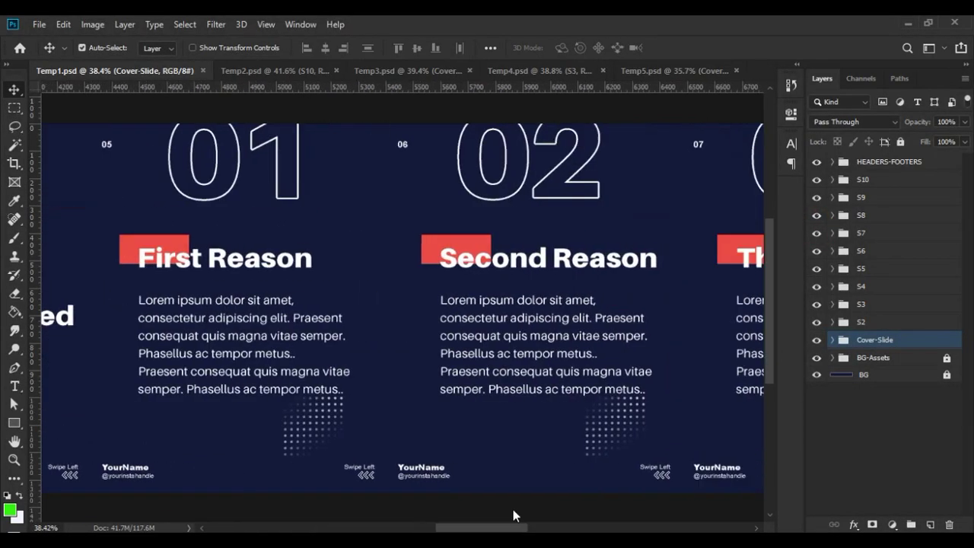
scroll(641, 492, "right", 4)
scroll(598, 495, "left", 6)
scroll(517, 506, "left", 6)
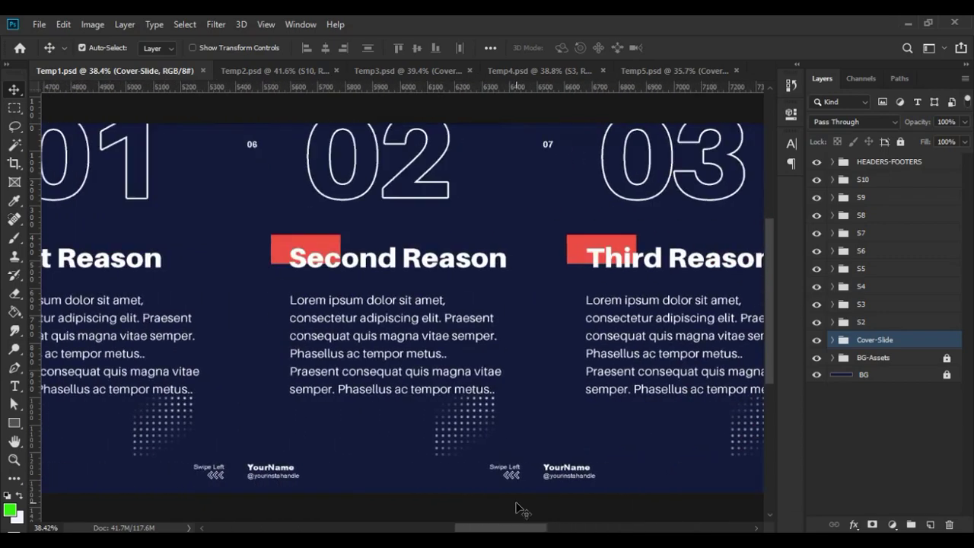
- Switch to Temp2 and scroll through its carousel slides and back
left_click(275, 71)
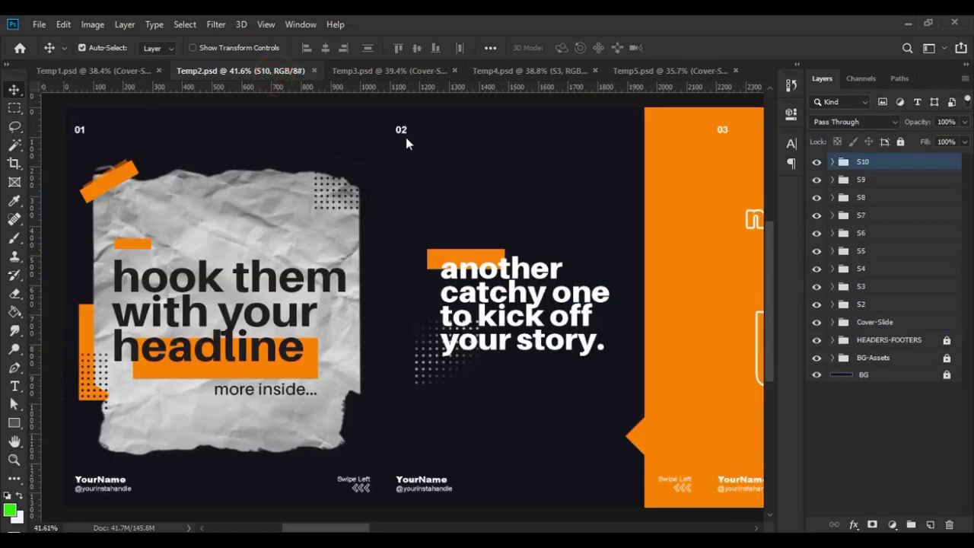
scroll(366, 529, "right", 3)
scroll(366, 528, "right", 3)
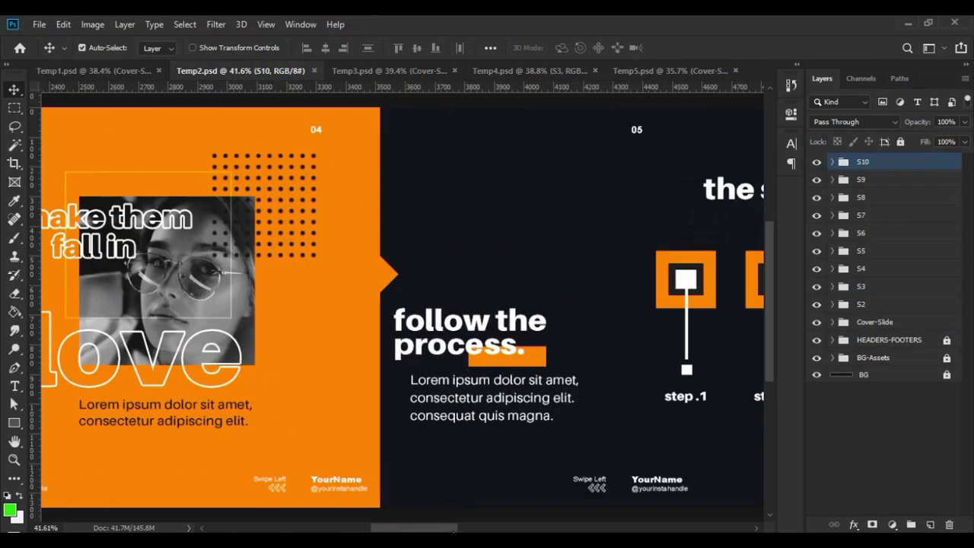
scroll(366, 529, "right", 3)
scroll(366, 528, "right", 3)
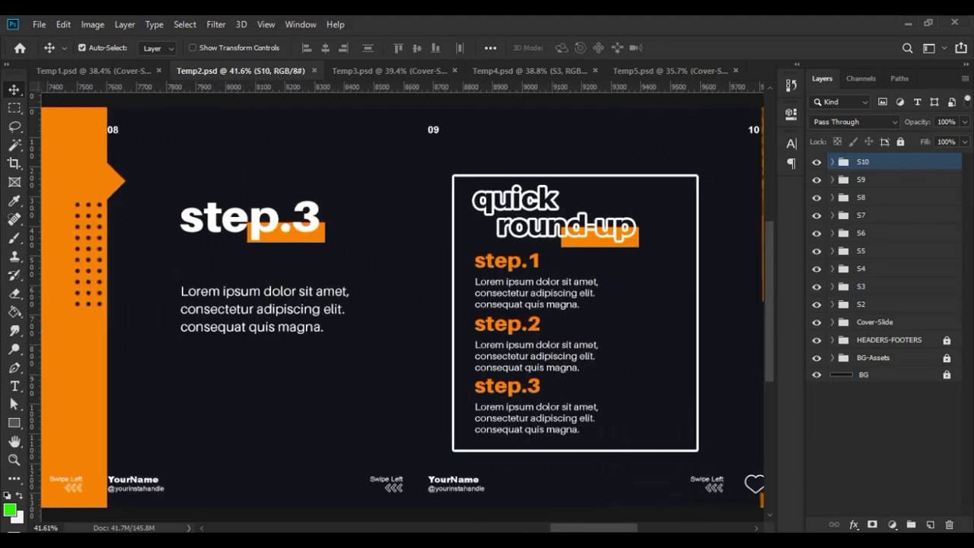
scroll(369, 524, "left", 5)
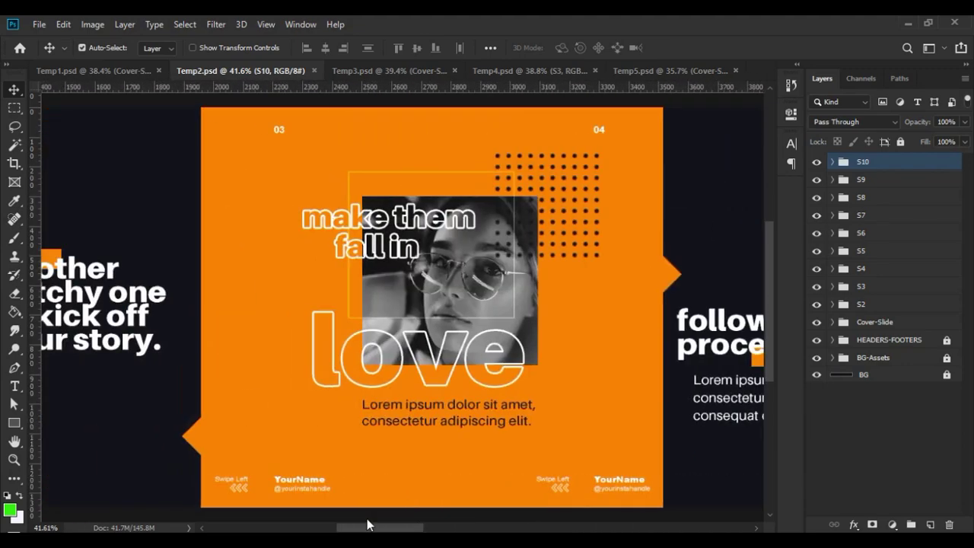
scroll(369, 524, "left", 5)
- Preview Temp3, Temp4 and Temp5, ending on Temp5's yellow cover slide
left_click(416, 70)
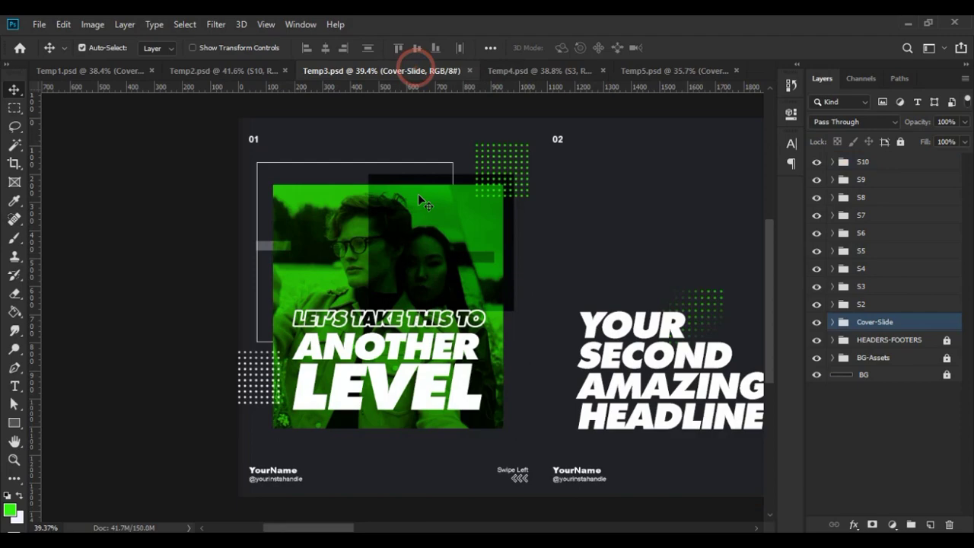
mouse_move(299, 527)
left_mouse_down()
mouse_move(627, 506)
mouse_move(600, 508)
left_mouse_up()
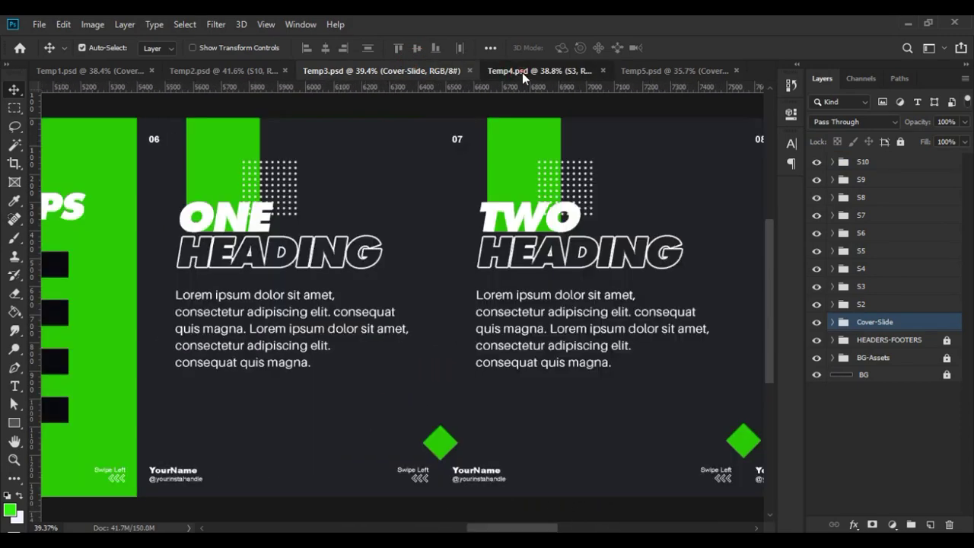
left_click(521, 71)
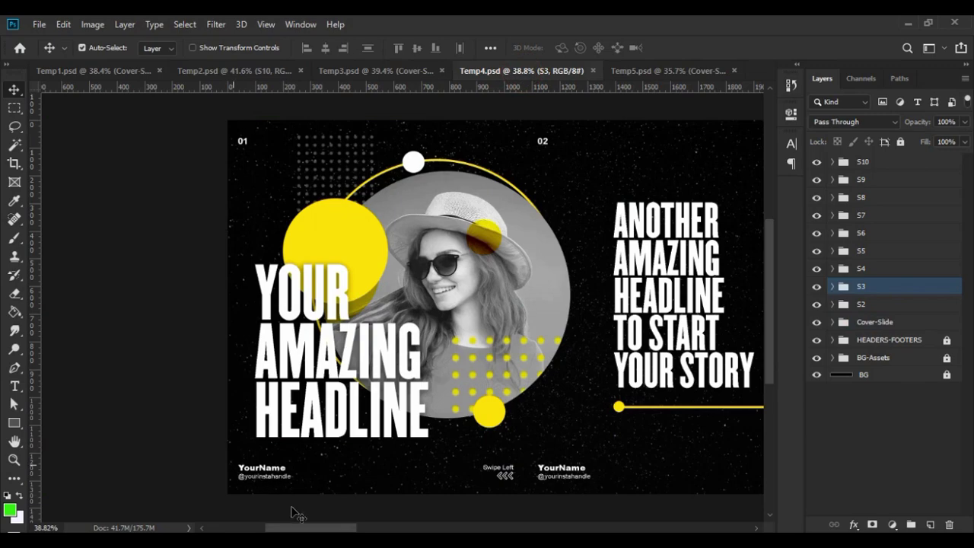
mouse_move(293, 527)
left_mouse_down()
mouse_move(650, 523)
mouse_move(288, 525)
left_mouse_up()
left_click(626, 69)
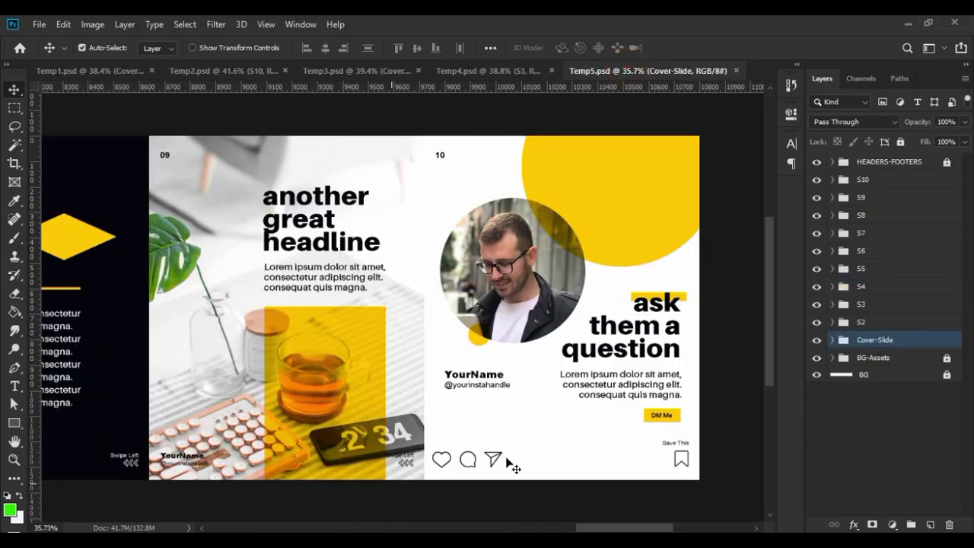
mouse_move(596, 528)
left_mouse_down()
mouse_move(559, 528)
mouse_move(585, 527)
left_mouse_up()
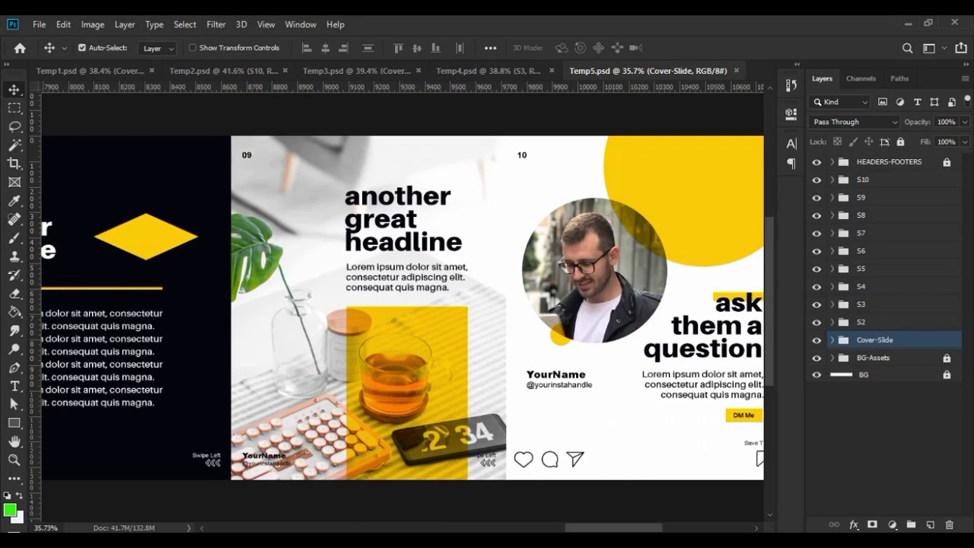
left_click(455, 526)
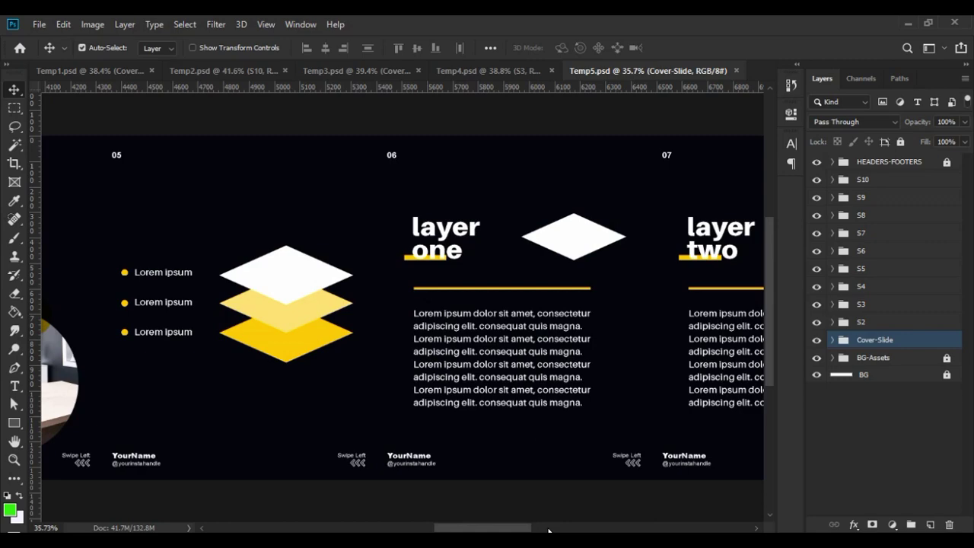
mouse_move(499, 528)
left_mouse_down()
mouse_move(424, 517)
mouse_move(310, 527)
mouse_move(348, 526)
left_mouse_up()
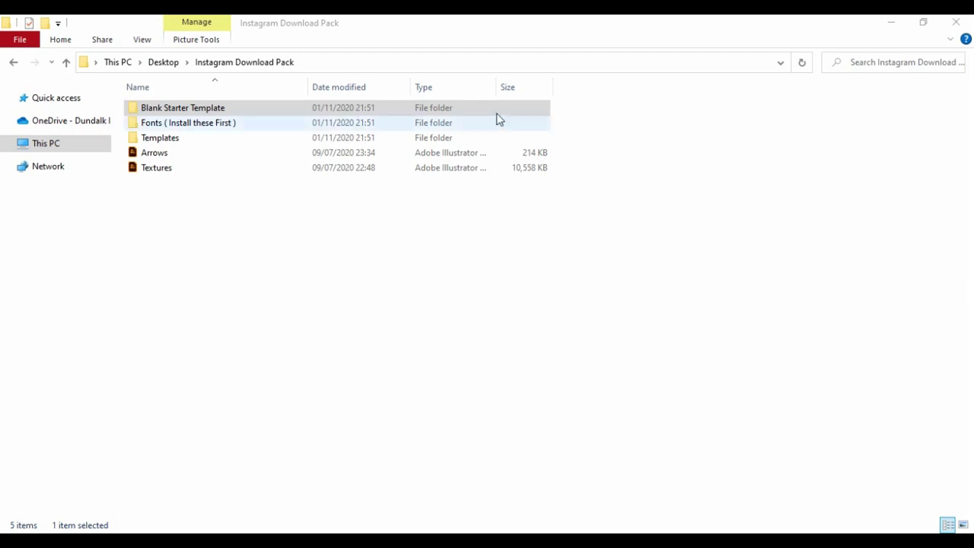
- Open the Blank Starter Template folder and launch Photoshop-Starter-Template
double_click(251, 114)
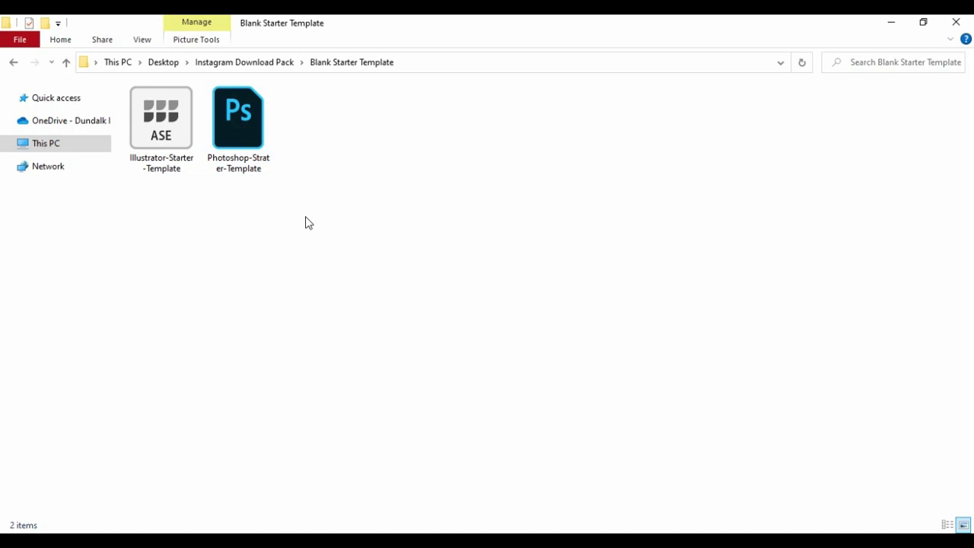
left_click(240, 152)
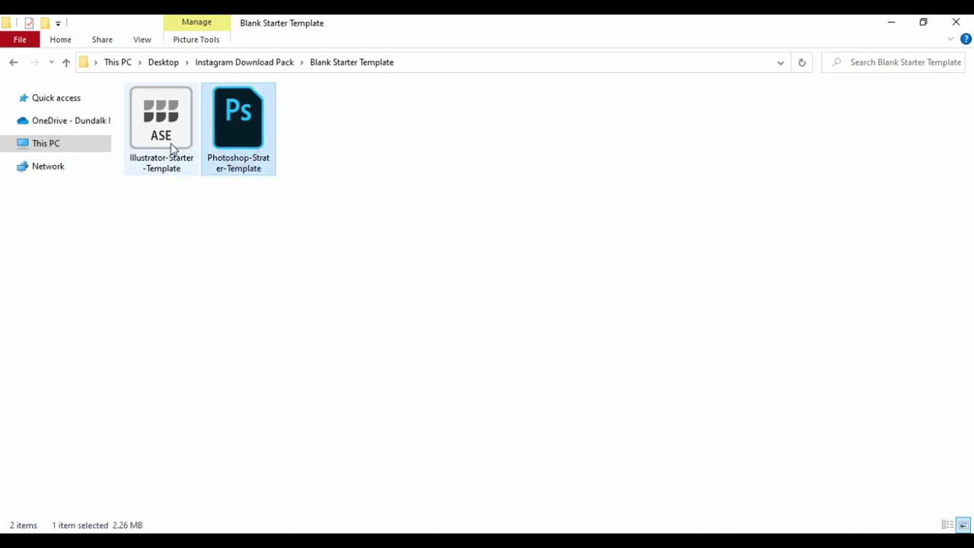
left_click(171, 148)
double_click(232, 148)
- Open Illustrator-Starter-Template, fit all artboards in view, then return to the pack folder in Explorer
double_click(170, 156)
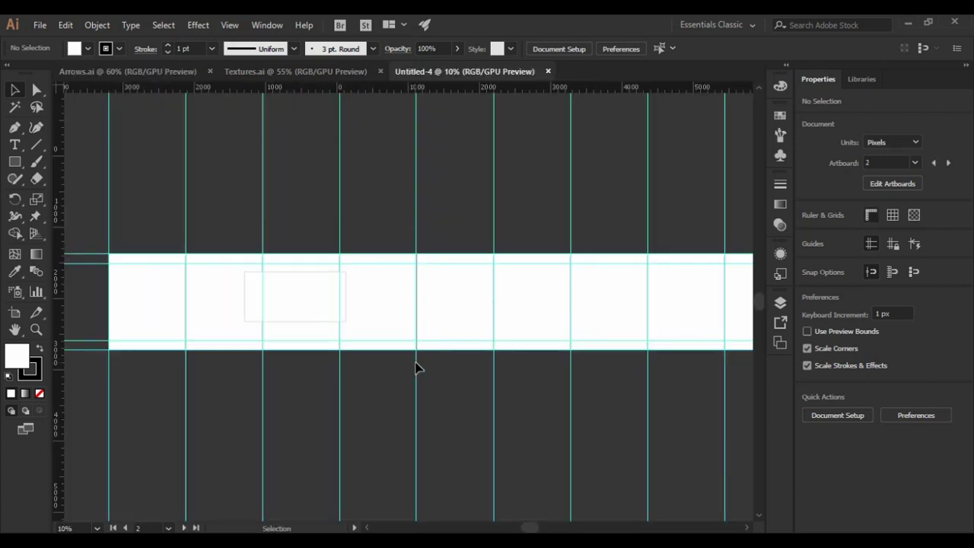
scroll(415, 368, "up", 5)
key("ctrl+0")
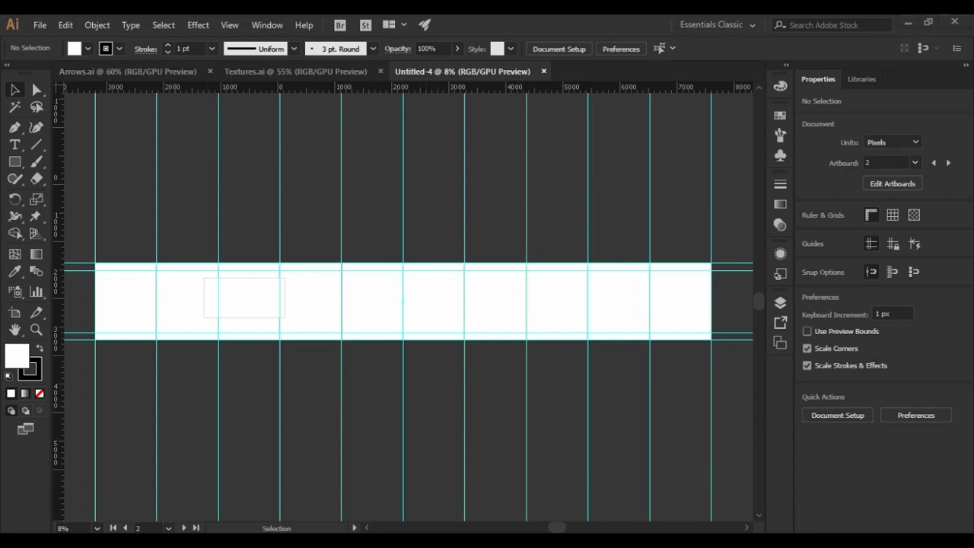
left_click(911, 21)
left_click(265, 63)
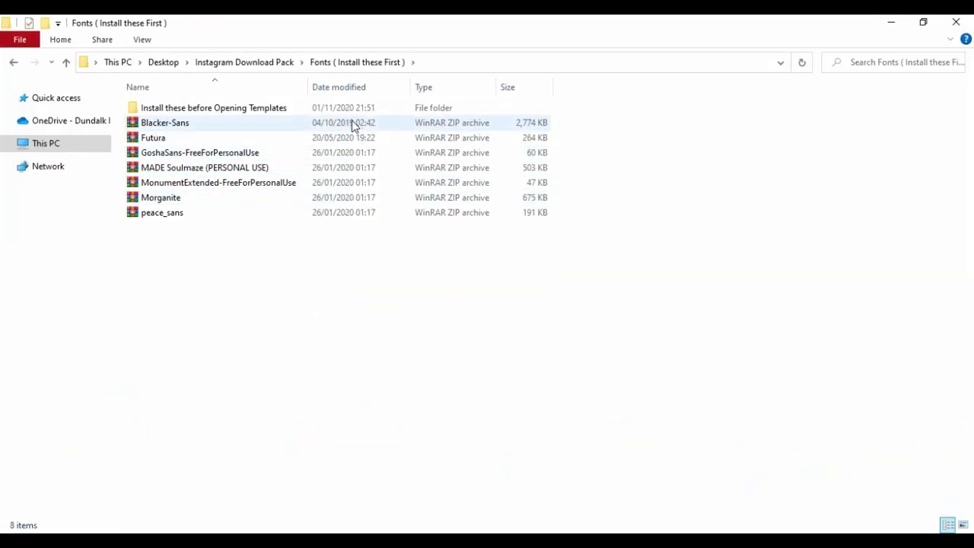
- Browse the Install these before Opening Templates and Fonts folders, then open Templates
double_click(354, 109)
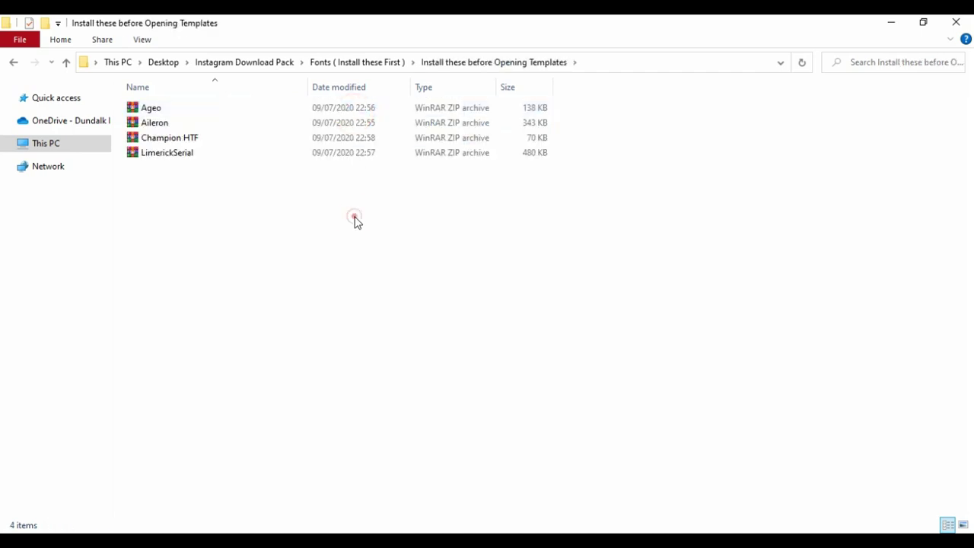
left_click(355, 63)
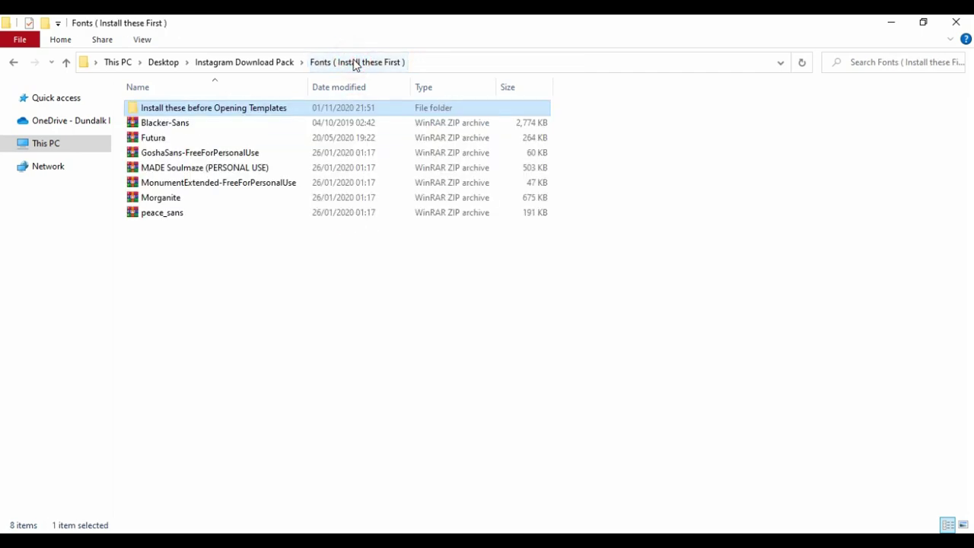
left_click(244, 245)
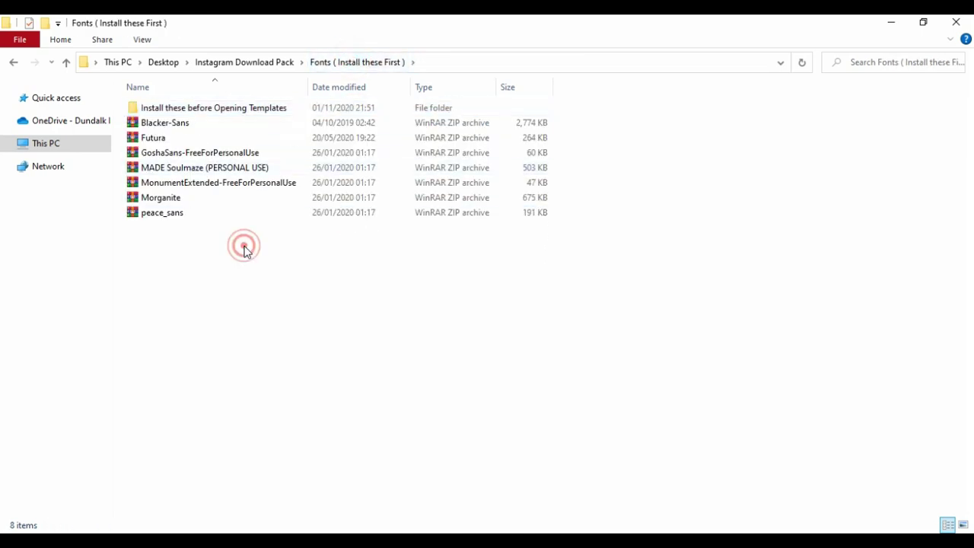
left_click(254, 64)
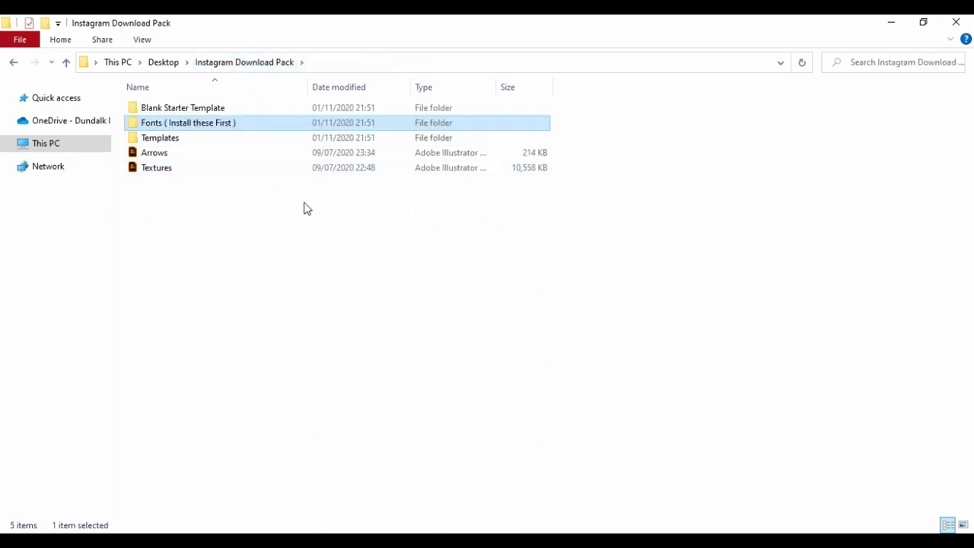
left_click(361, 209)
left_click(337, 125)
double_click(337, 126)
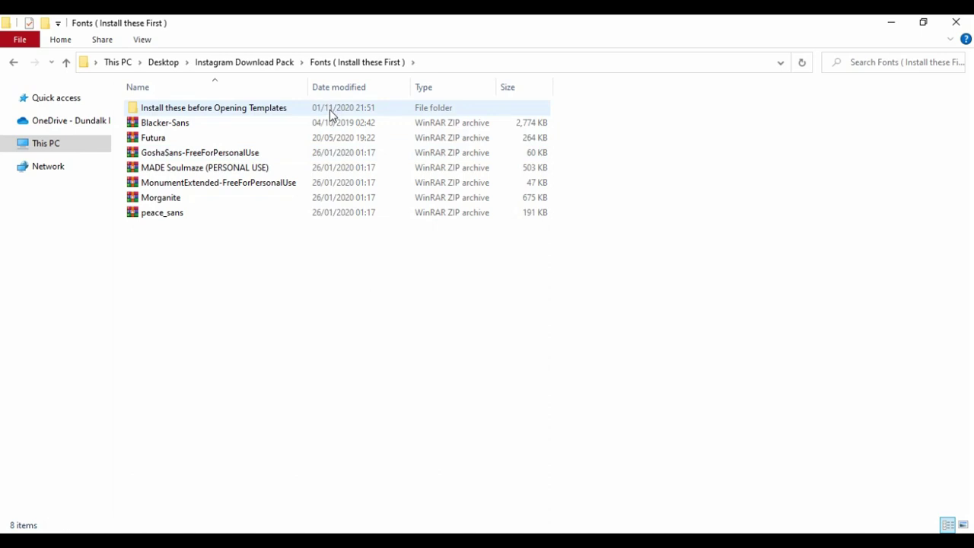
left_click(239, 67)
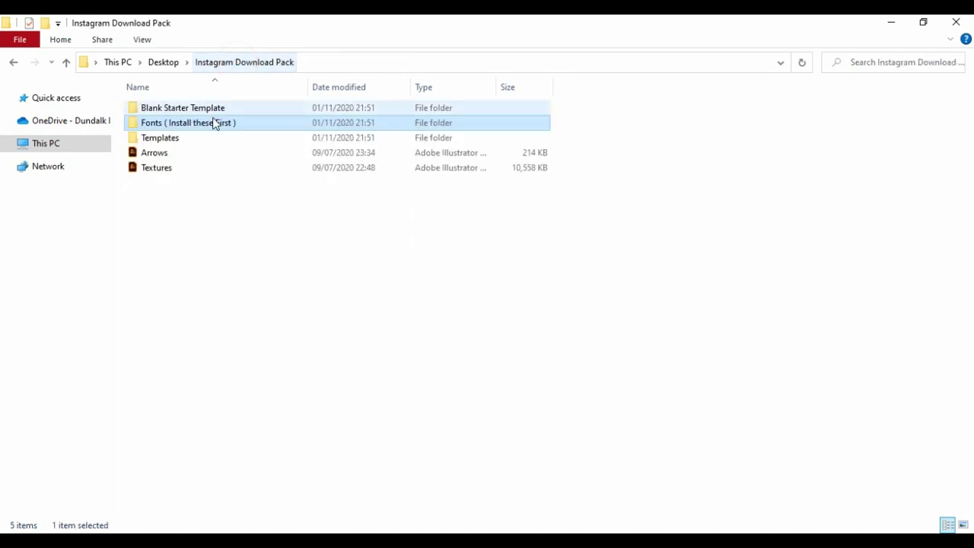
double_click(203, 137)
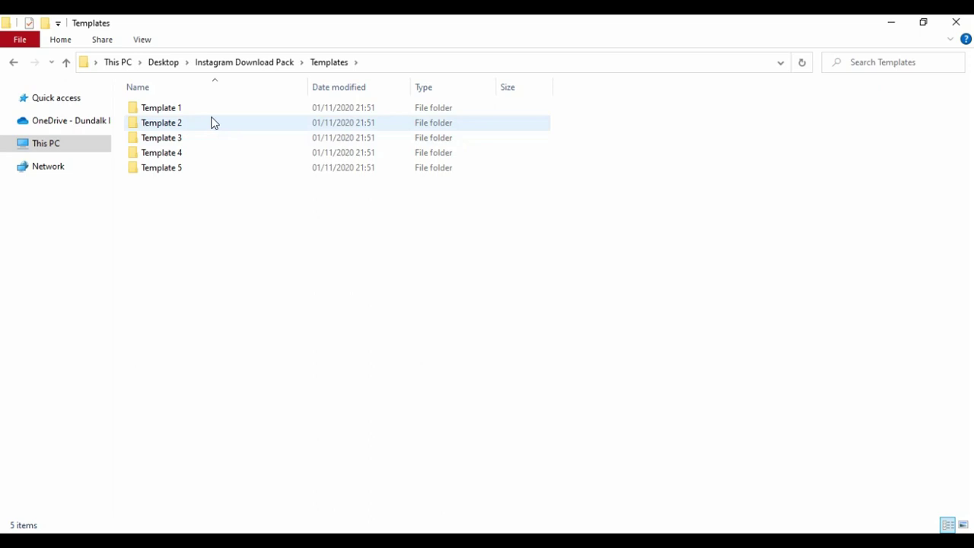
- Peek into the Template 1 and Template 3 folders
double_click(219, 109)
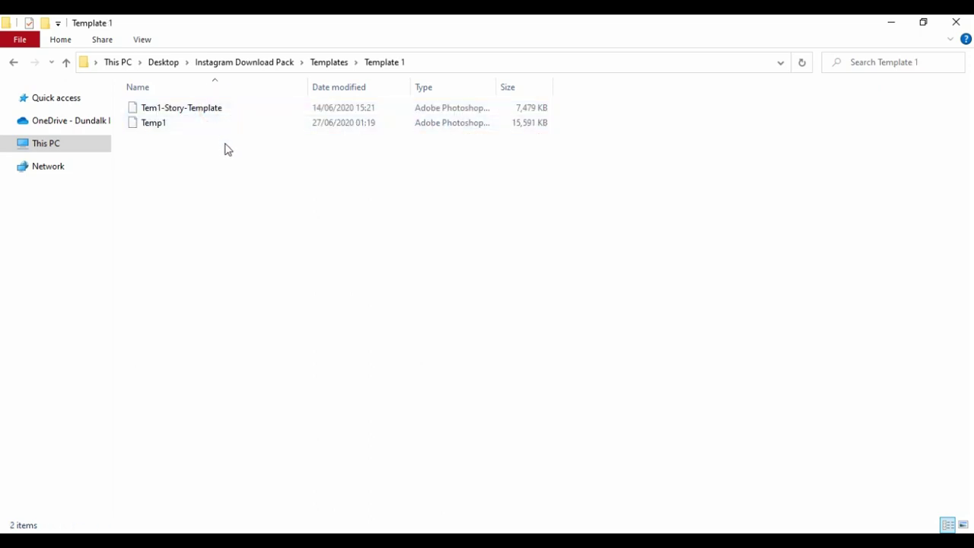
left_click(16, 63)
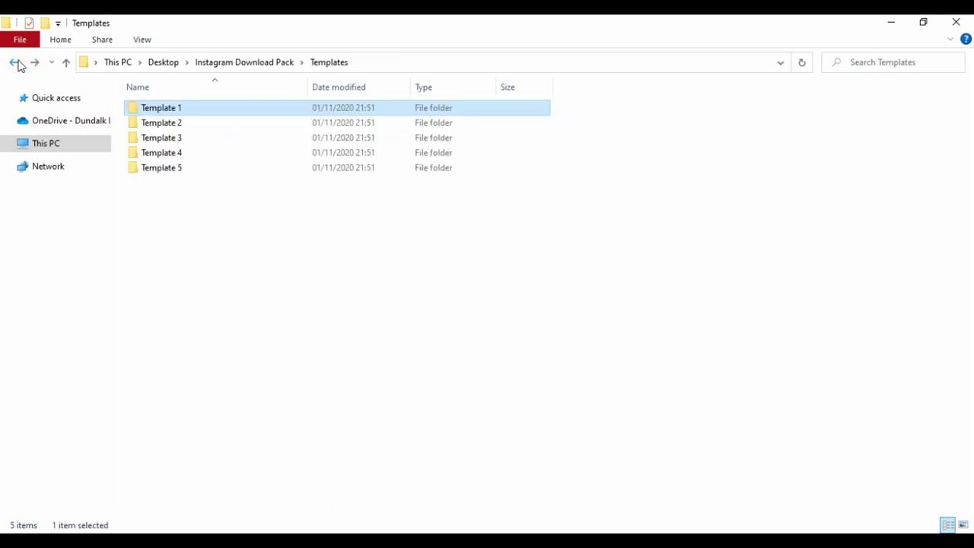
double_click(166, 138)
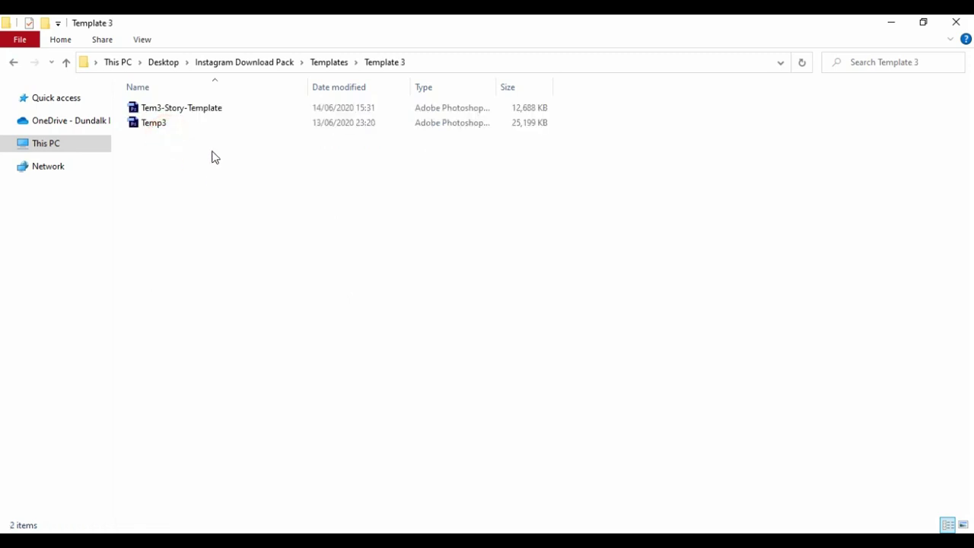
left_click(16, 69)
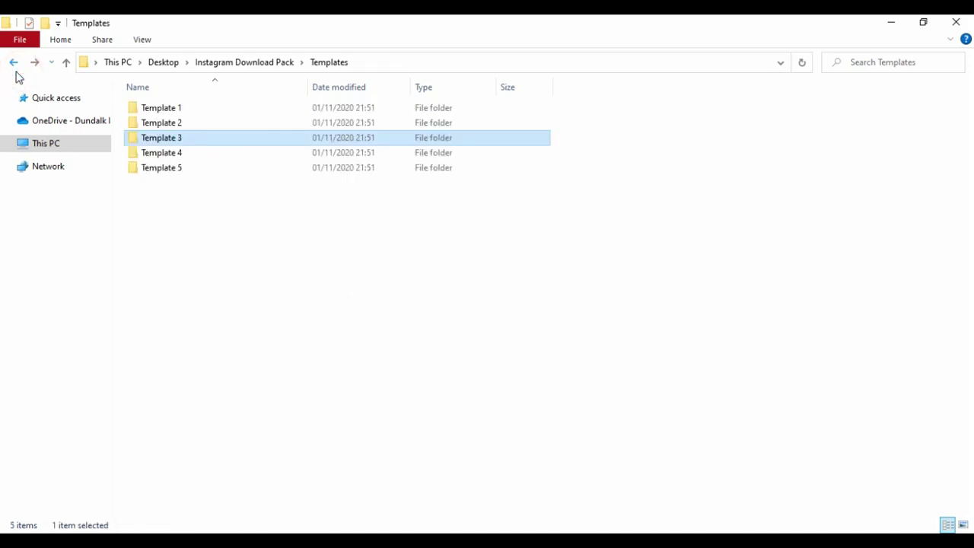
- Open Textures.ai from the Instagram Download Pack folder in Illustrator
left_click(220, 65)
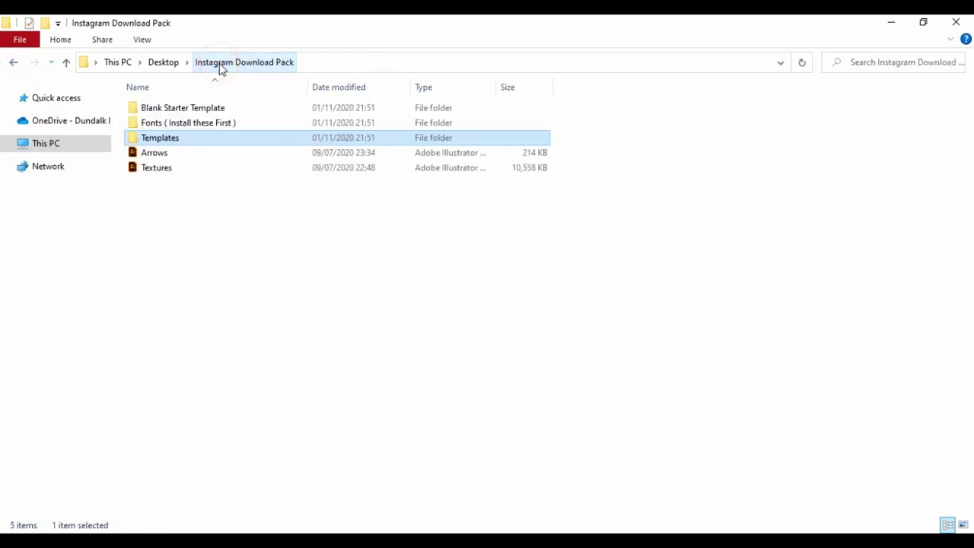
left_click(255, 230)
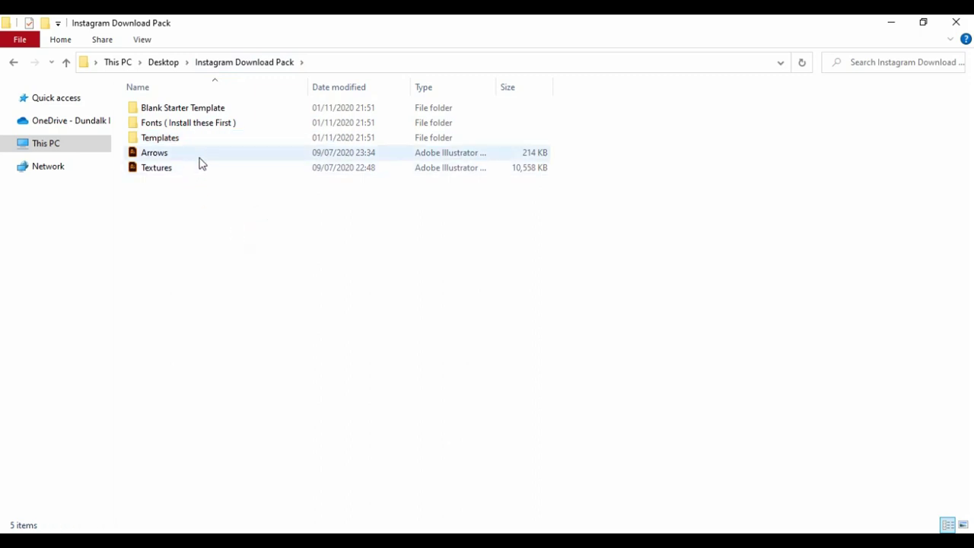
left_click(200, 156)
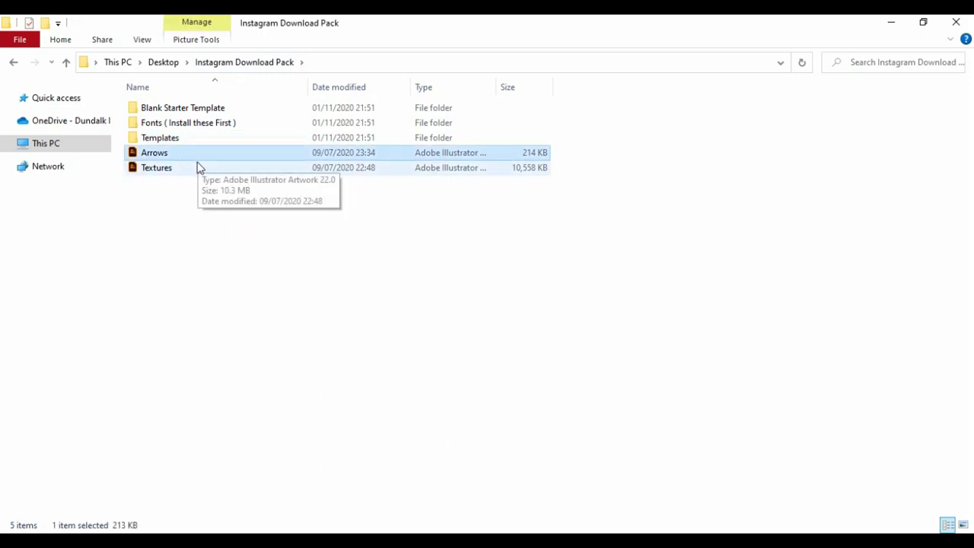
left_click(199, 166)
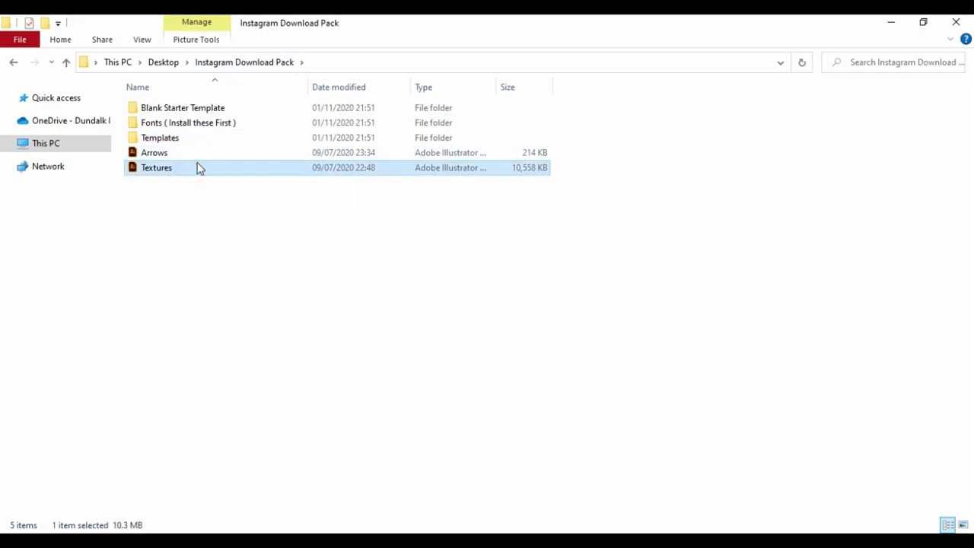
left_click(275, 166)
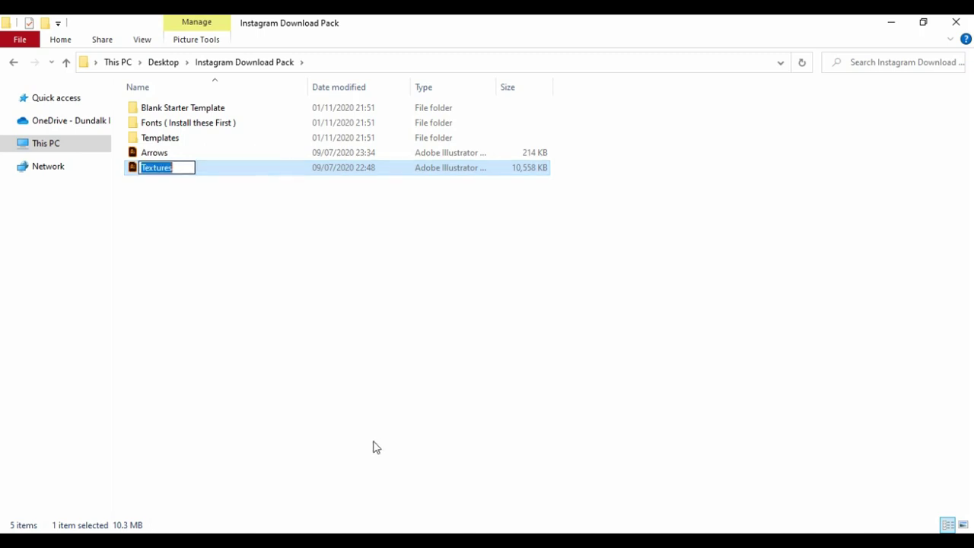
key("Return")
key("Return")
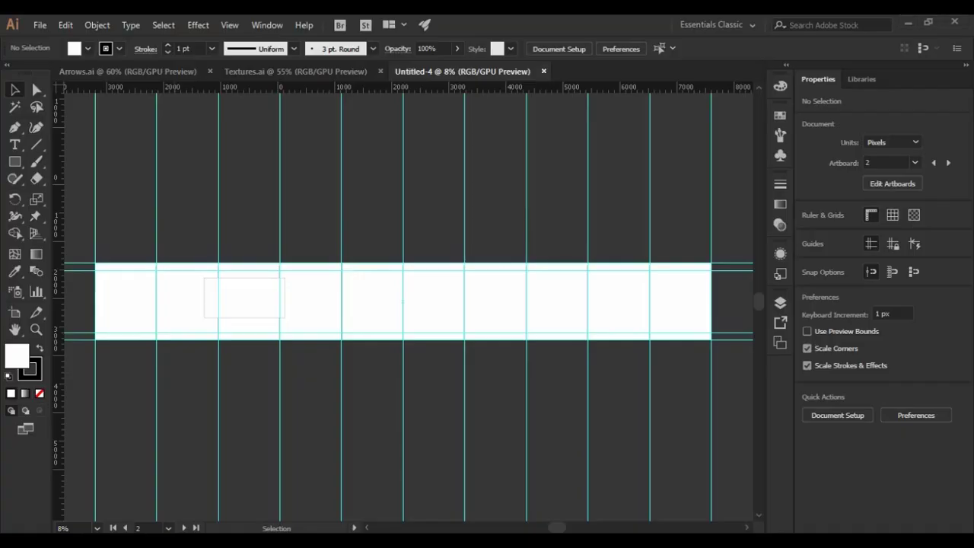
- Switch between the Arrows.ai and Textures.ai documents, ending on Arrows.ai
left_click(156, 75)
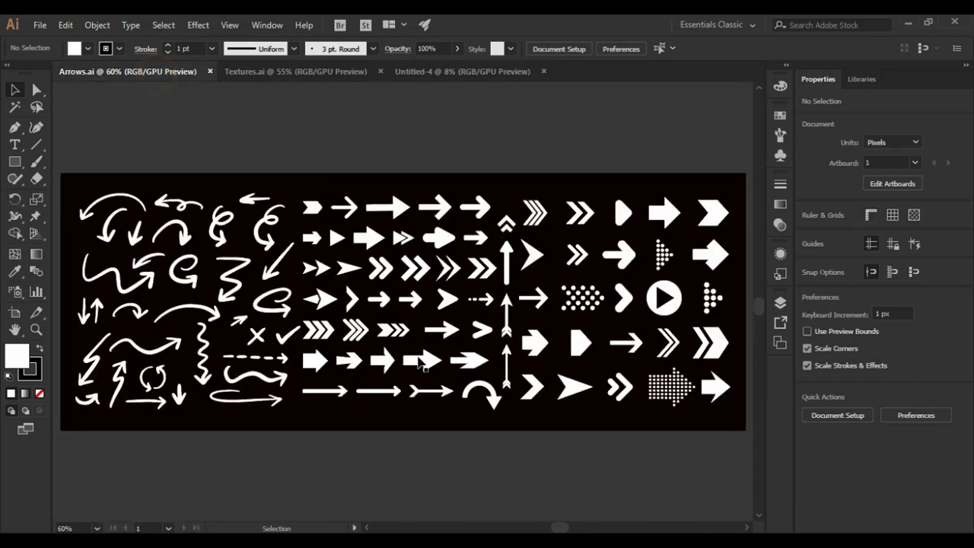
left_click(441, 326)
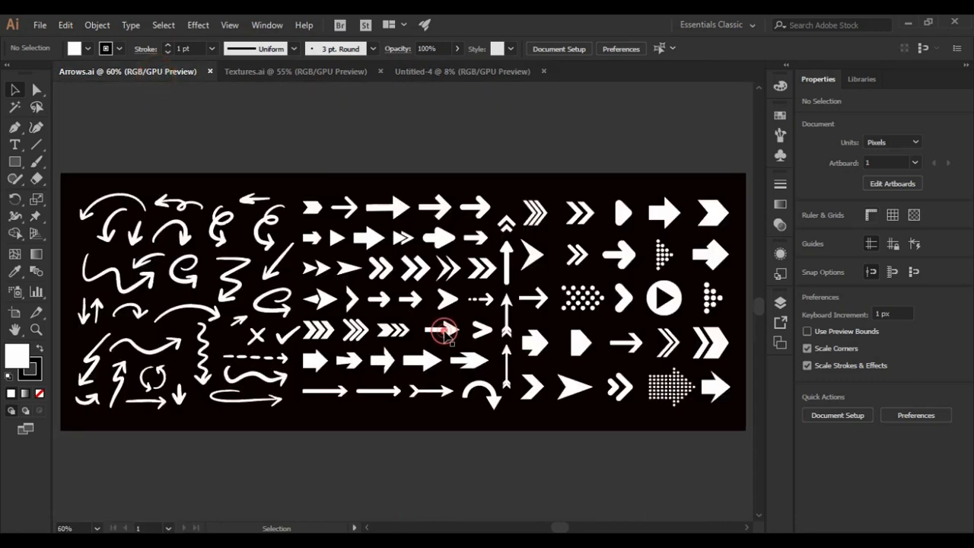
left_click(388, 254)
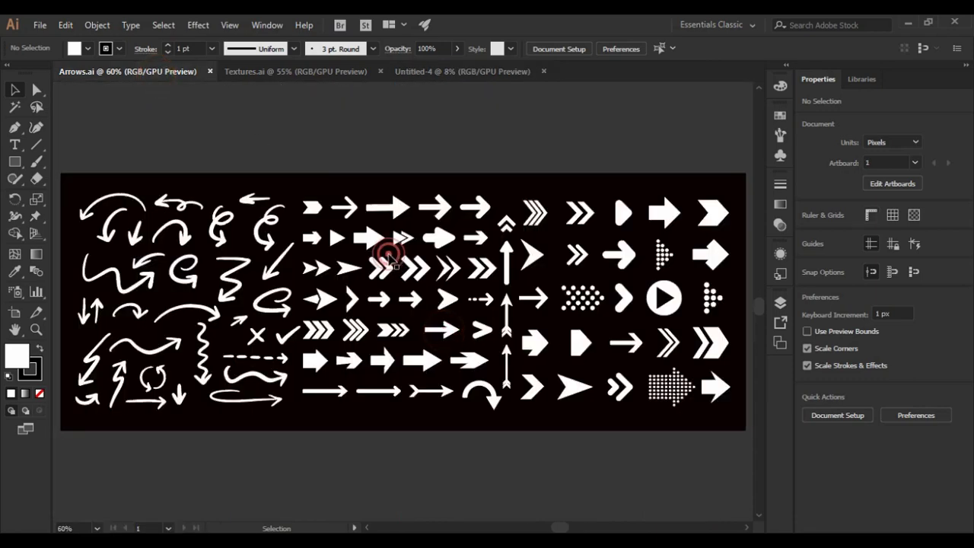
left_click(304, 69)
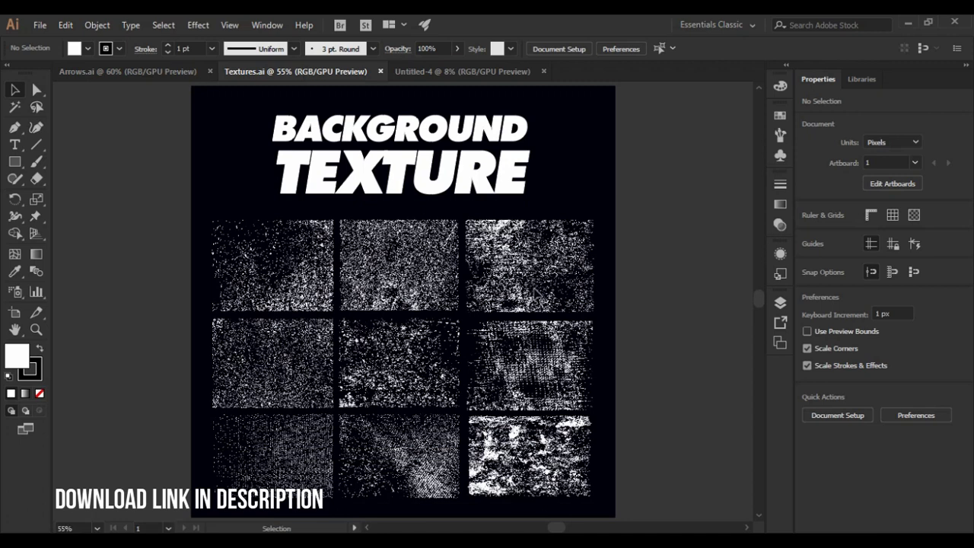
left_click(644, 360)
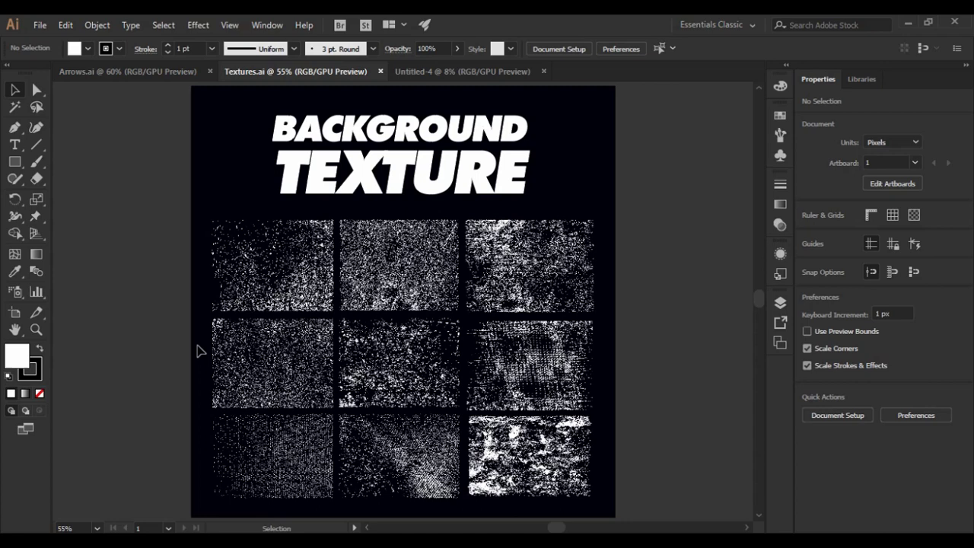
left_click(154, 71)
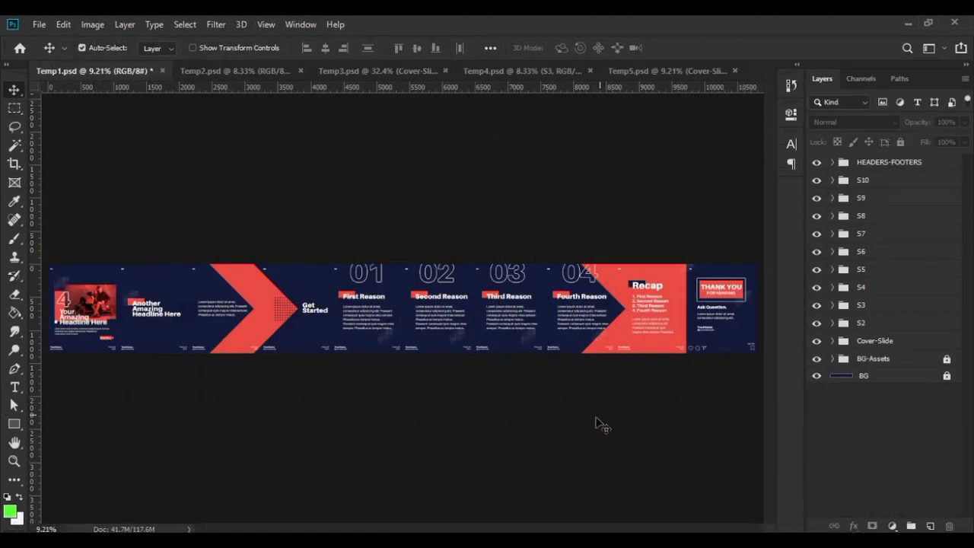
left_click(593, 421)
key("ctrl+semicolon")
key("ctrl+semicolon")
left_click(707, 424)
left_click(871, 181)
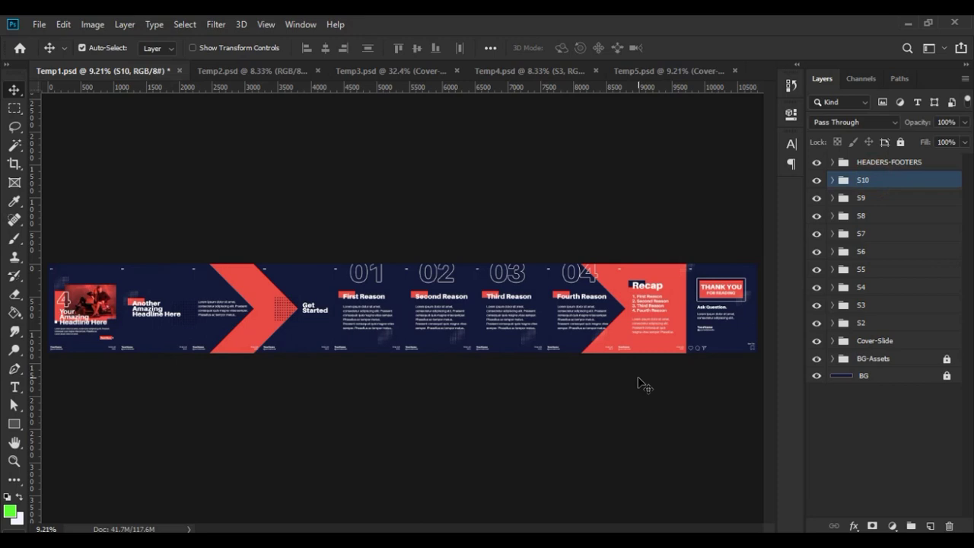
left_click(637, 378)
left_click(872, 167)
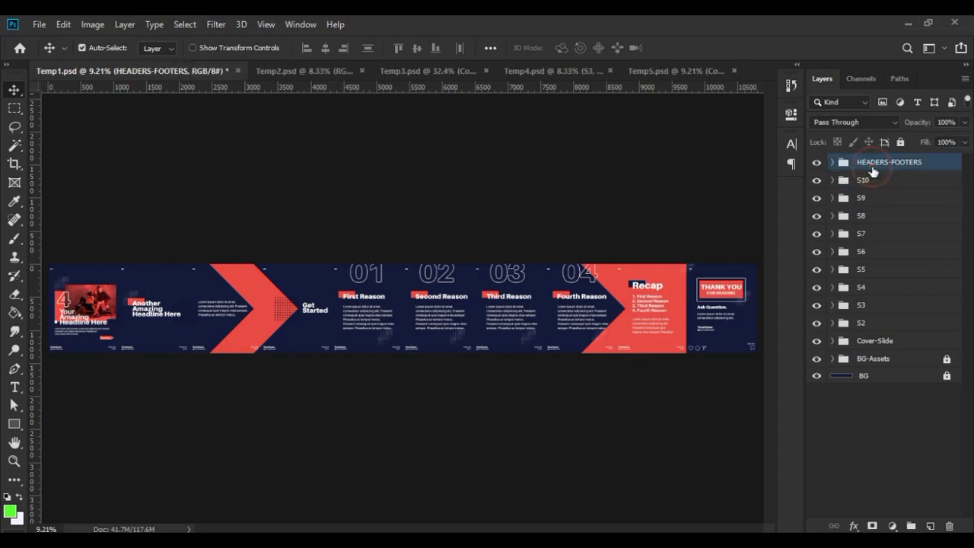
left_click(872, 184)
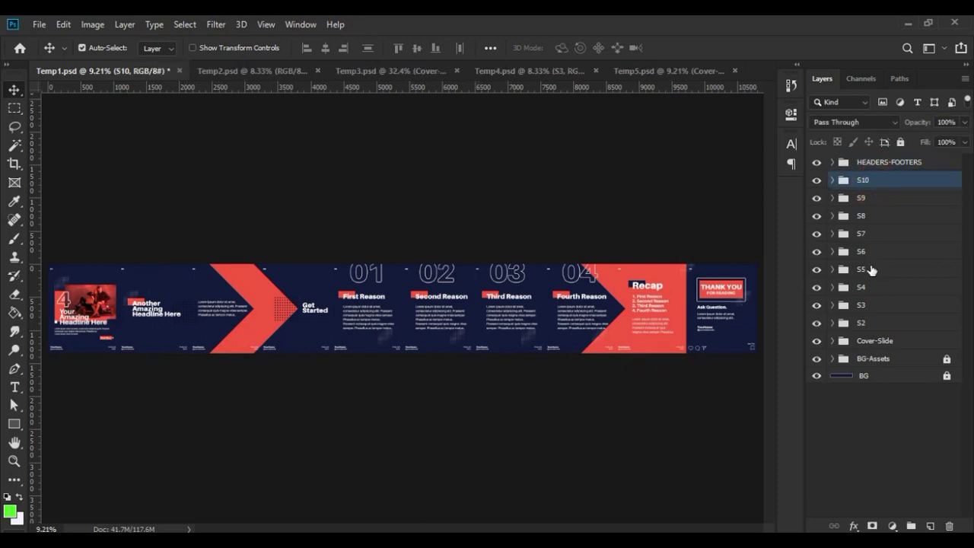
left_click(867, 270)
left_click(832, 234)
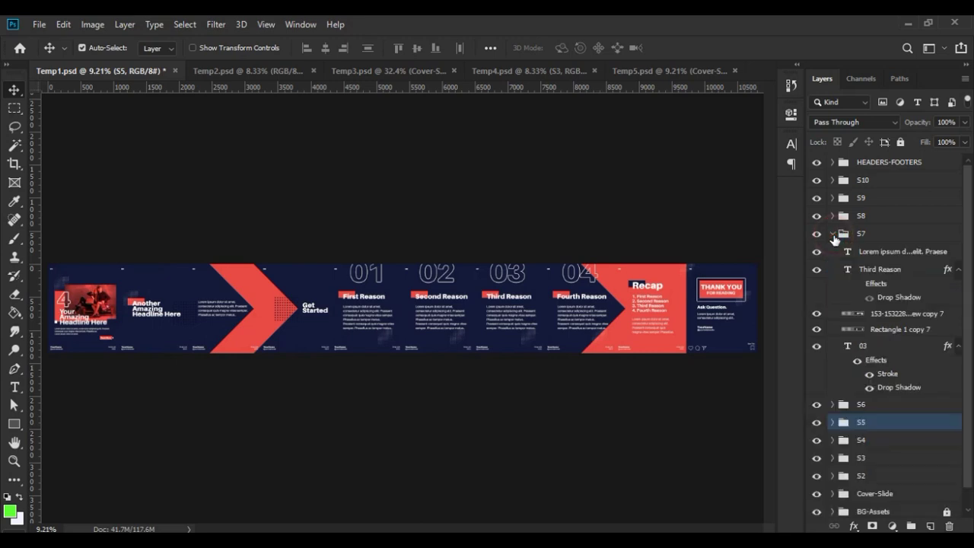
left_click(832, 233)
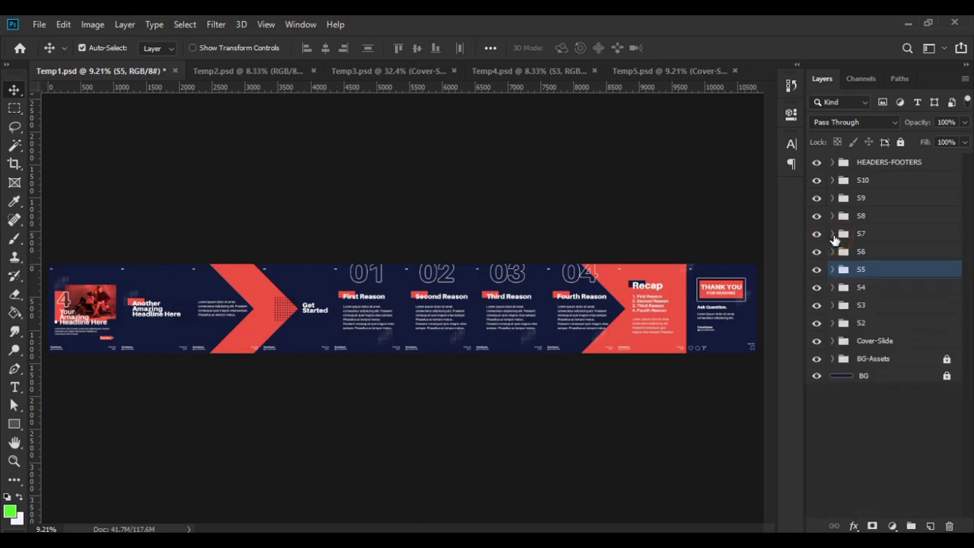
left_click(833, 287)
left_click(817, 288)
left_click(816, 232)
left_click(818, 378)
left_click(817, 376)
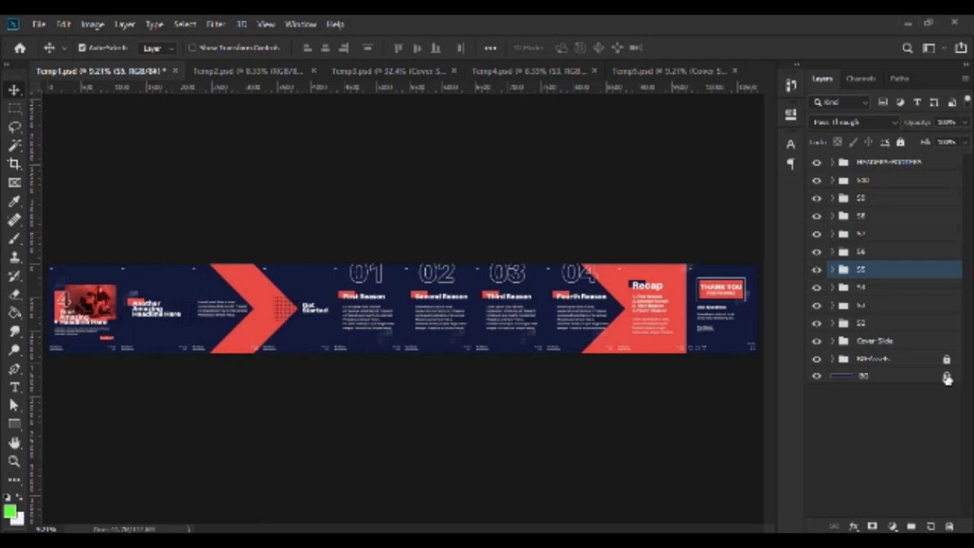
- Unlock and select the BG layer and set the foreground colour to green 4fc62f
left_click(947, 377)
left_click(848, 377)
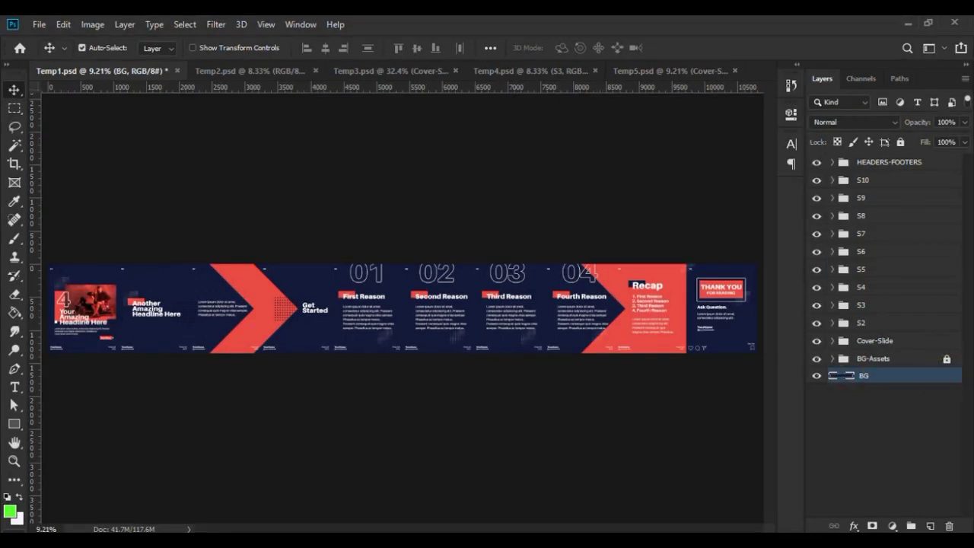
left_click(10, 511)
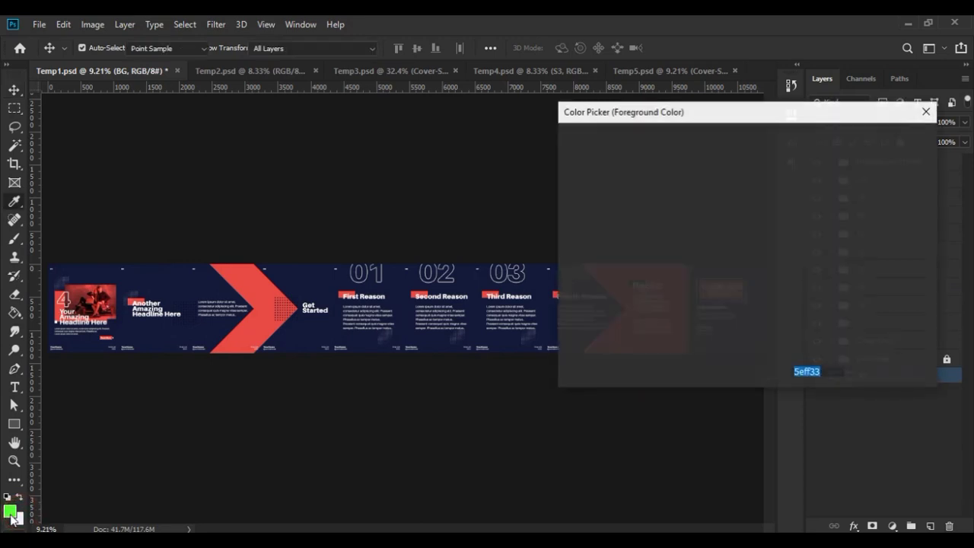
left_click(703, 186)
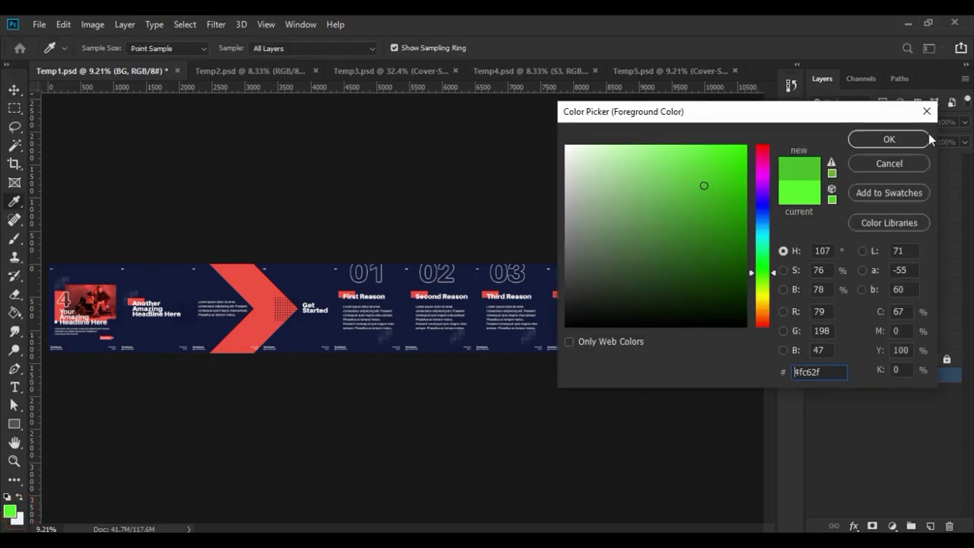
left_click(888, 139)
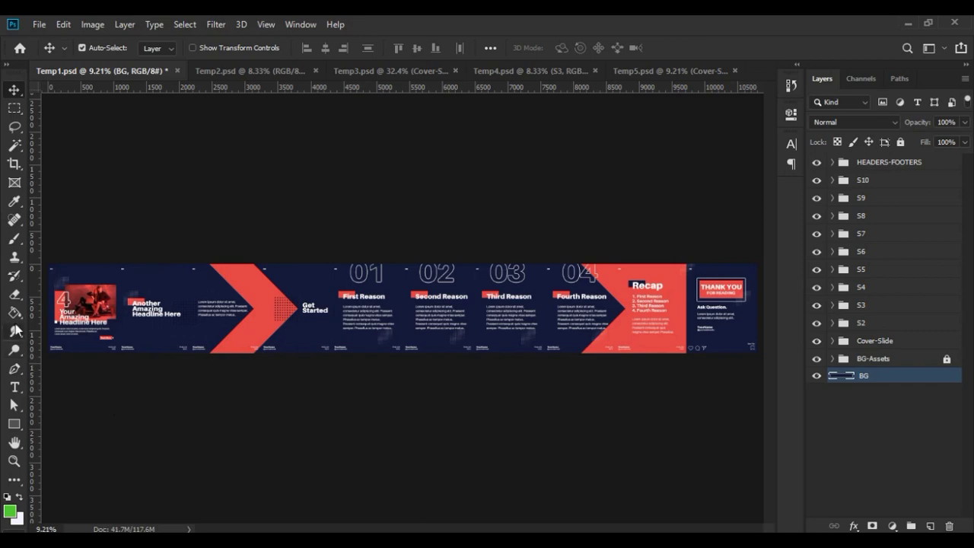
- Trial-fill the background green with the Paint Bucket, then undo the fill
left_click(16, 313)
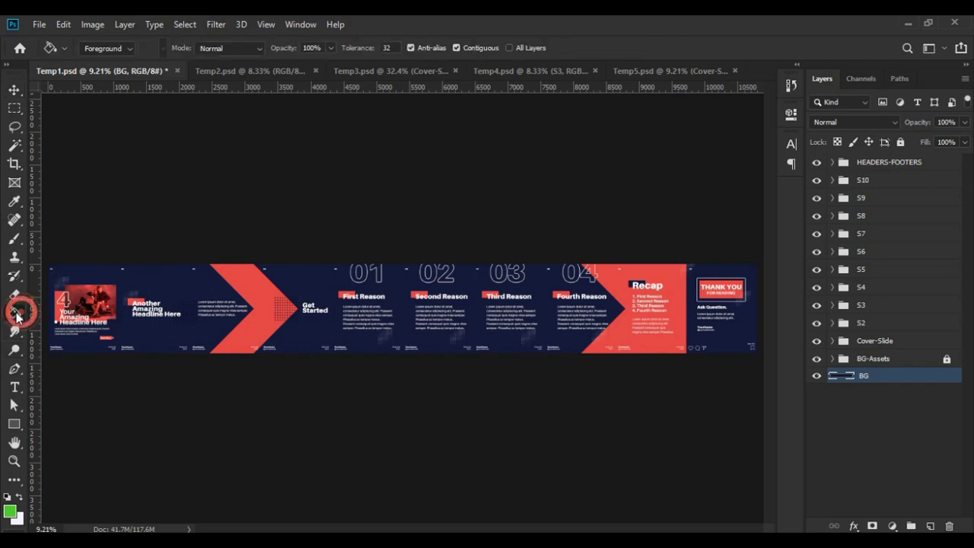
left_click(280, 270)
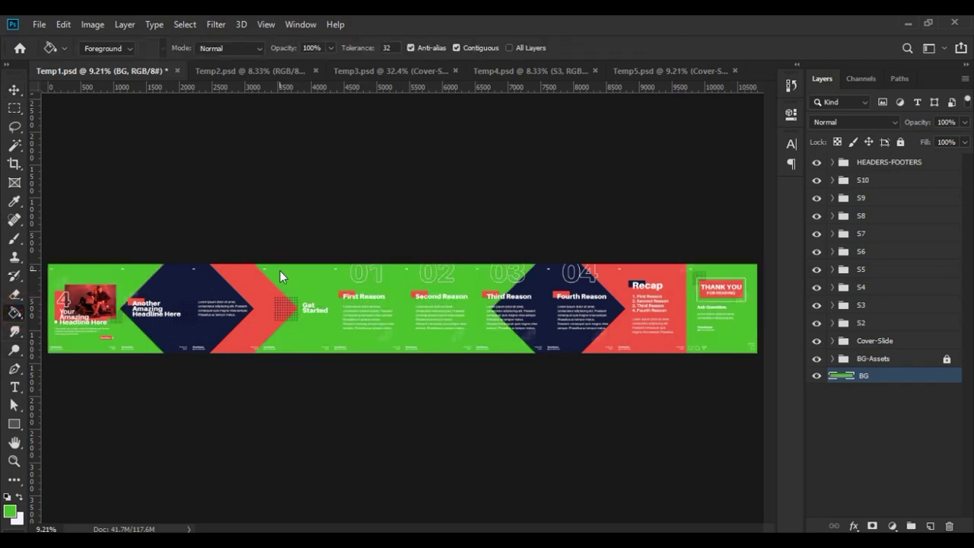
key("ctrl+z")
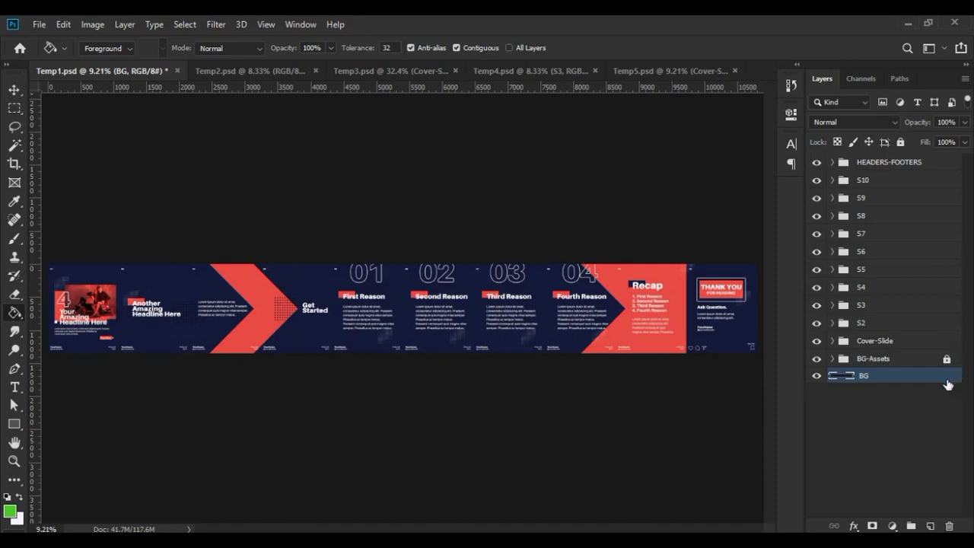
left_click(947, 380)
- Lock All on the BG layer, then toggle BG-Assets and Cover-Slide visibility off and on
left_click(900, 142)
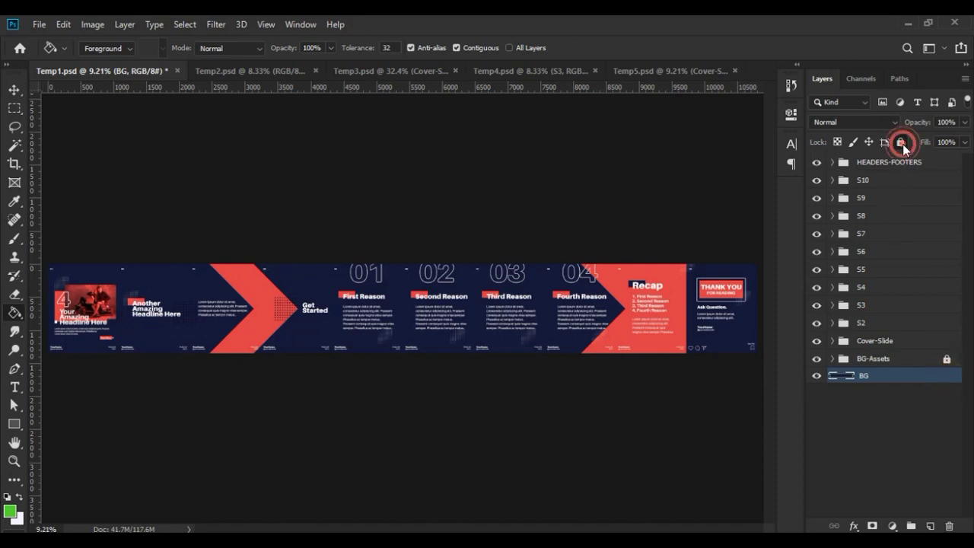
left_click(816, 360)
left_click(816, 359)
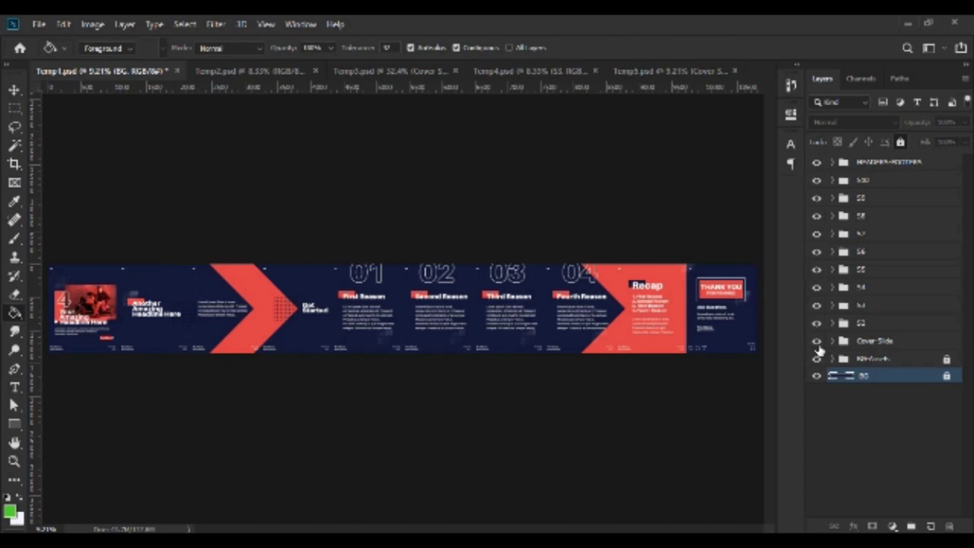
left_click(816, 342)
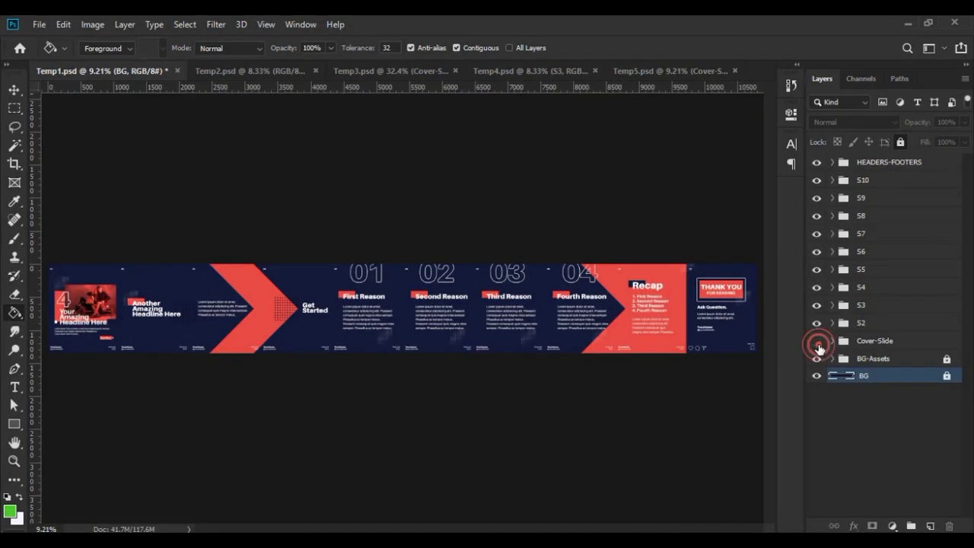
left_click(817, 342)
- Zoom in on the Temp1 cover slide
key("z")
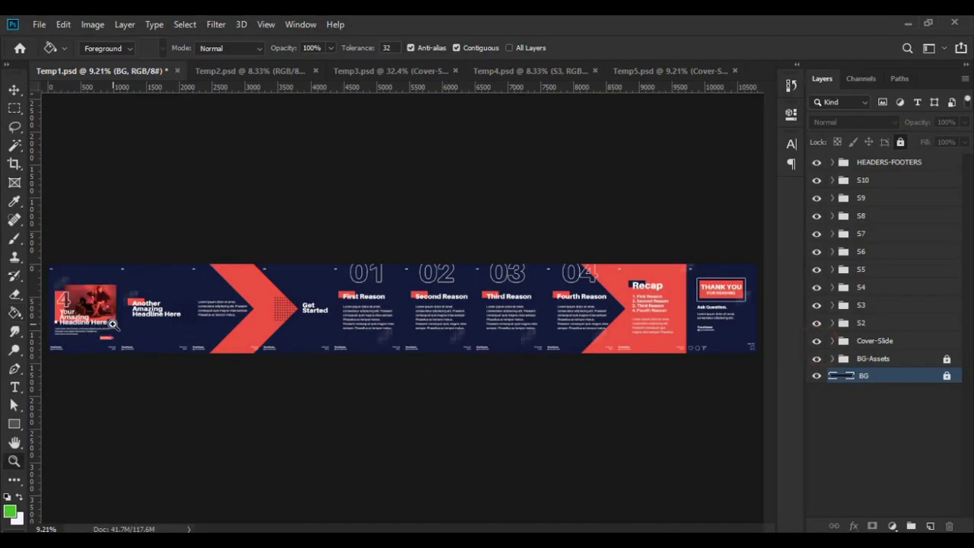
left_click_drag(62, 311, 194, 368)
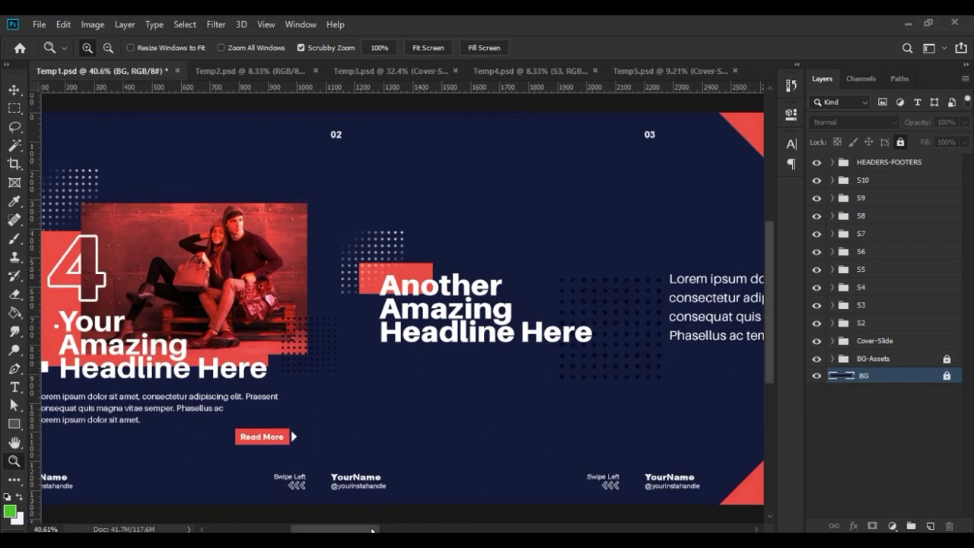
left_click_drag(374, 529, 359, 528)
- Select the headline, re-expand the Cover-Slide group, and toggle the Read More button's visibility
left_click(13, 89)
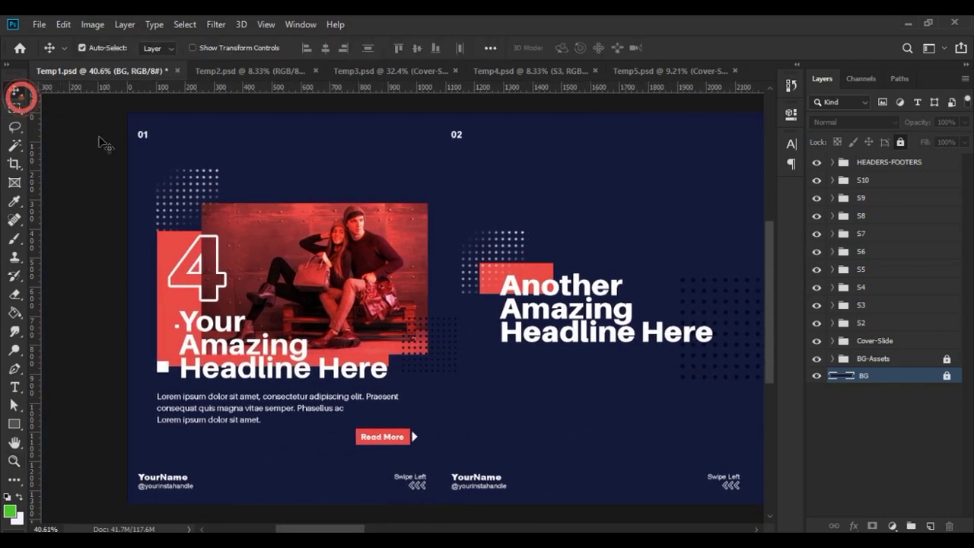
left_click(268, 325)
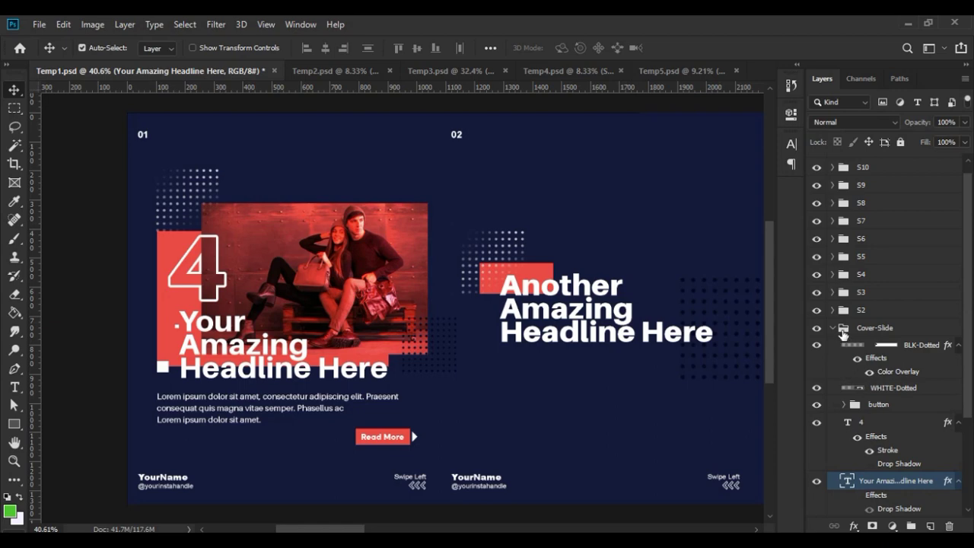
left_click(832, 328)
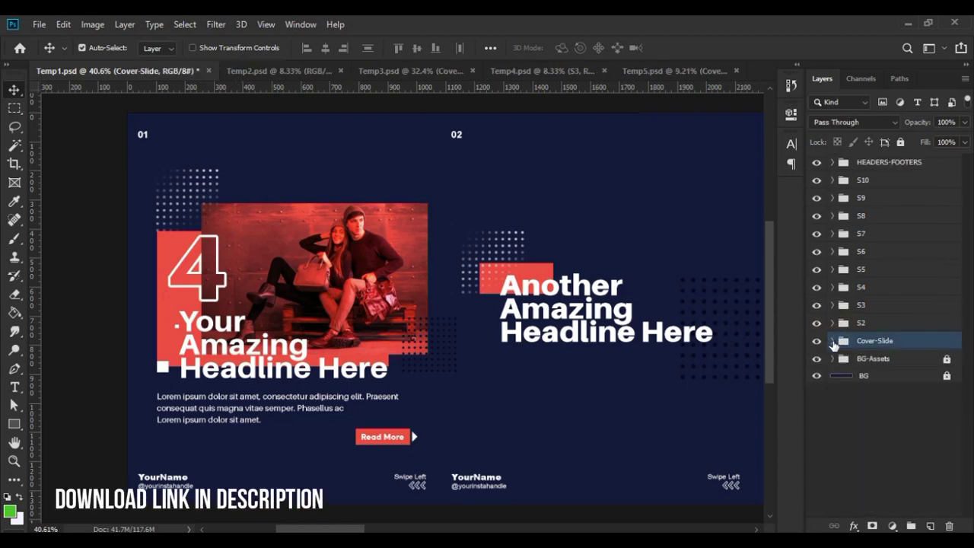
left_click(833, 340)
scroll(897, 350, "down", 5)
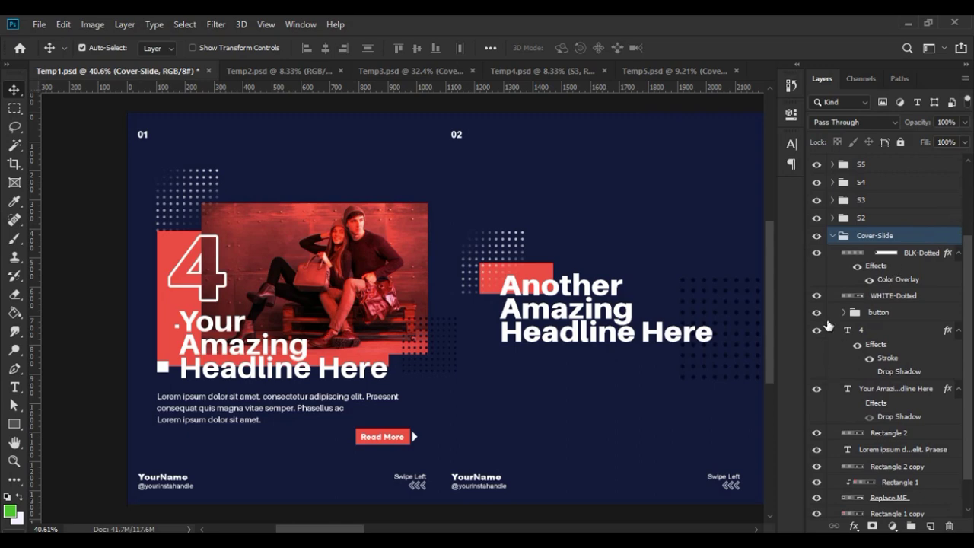
left_click(817, 312)
left_click(821, 312)
double_click(860, 498)
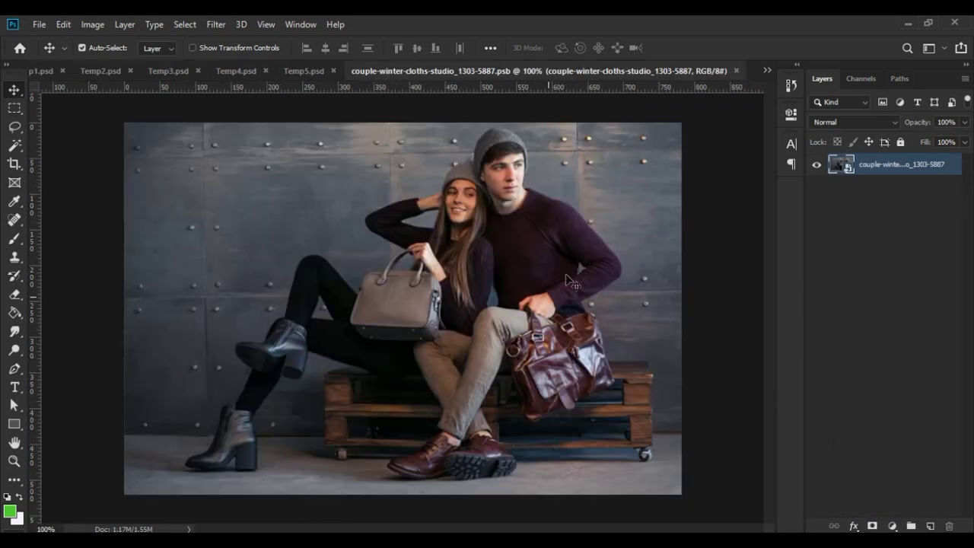
left_click(736, 71)
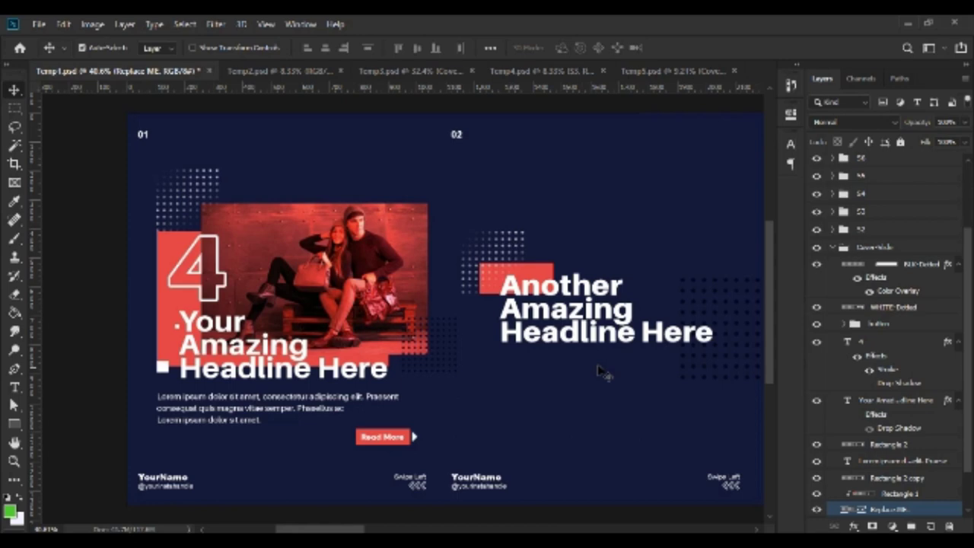
- Select the cover's body text and headline text layers in turn
left_click(968, 451)
scroll(971, 474, "down", 1)
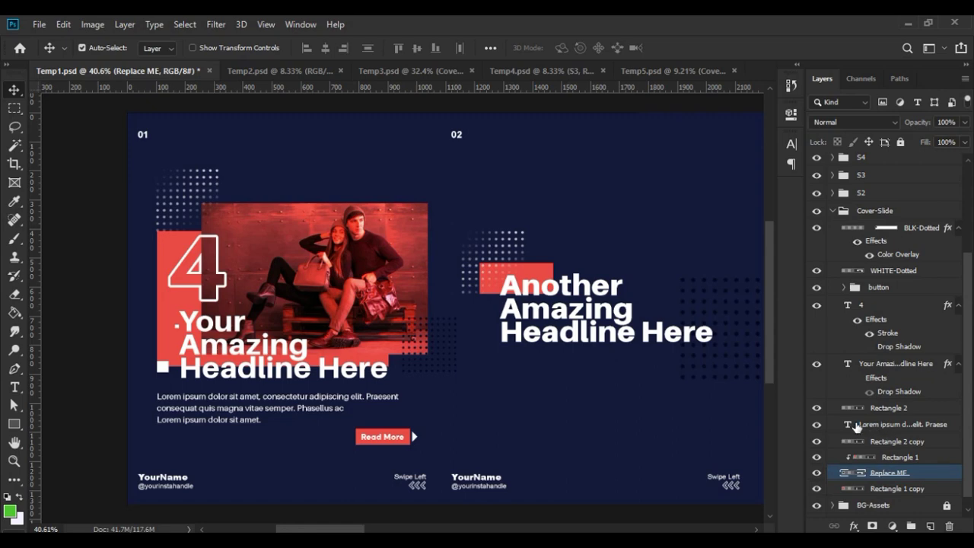
left_click(852, 424)
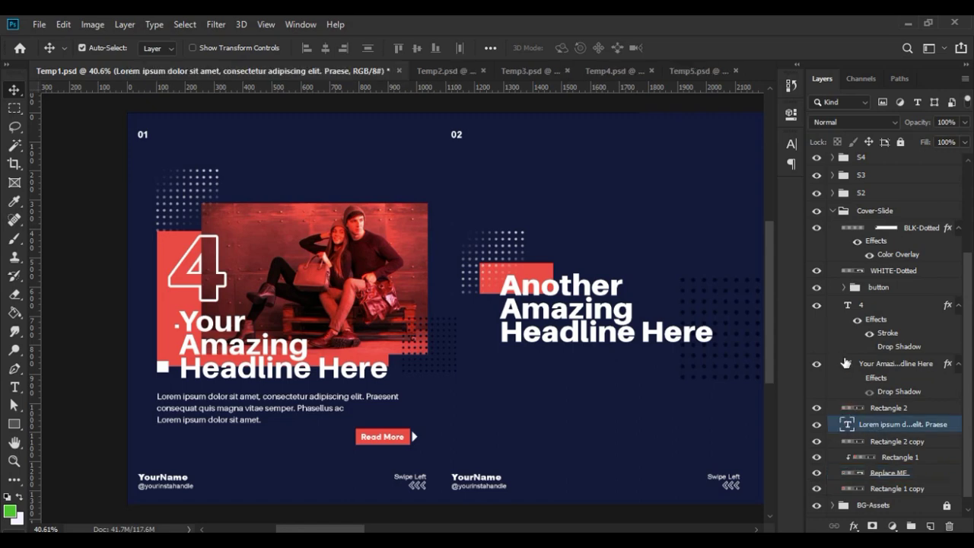
left_click(850, 366)
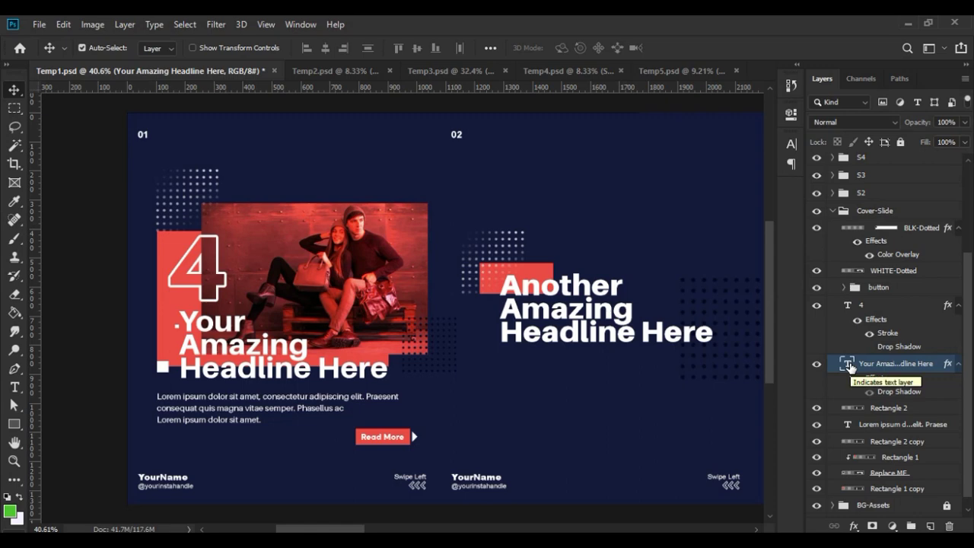
left_click(846, 426)
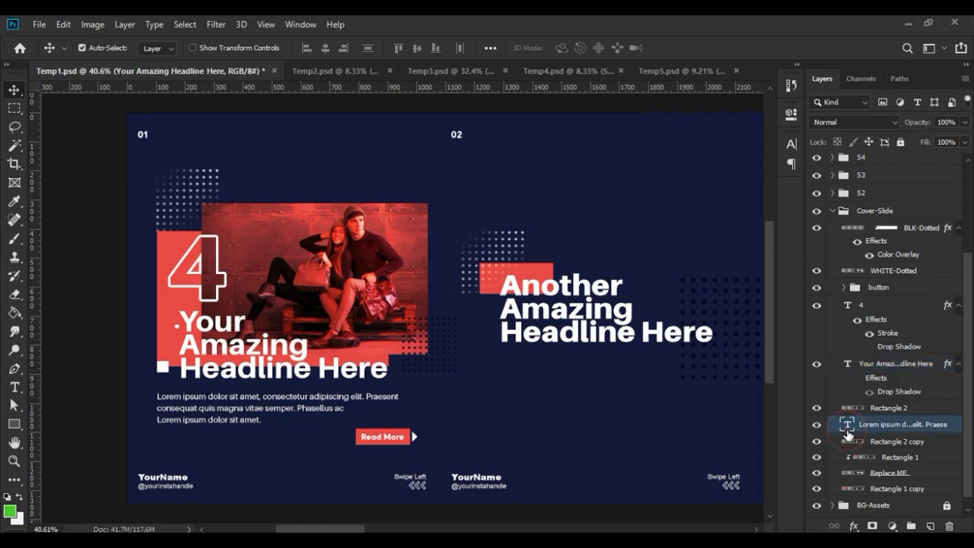
left_click(846, 363)
- Enter the headline text for editing without changes, then collapse the Cover-Slide group
double_click(847, 363)
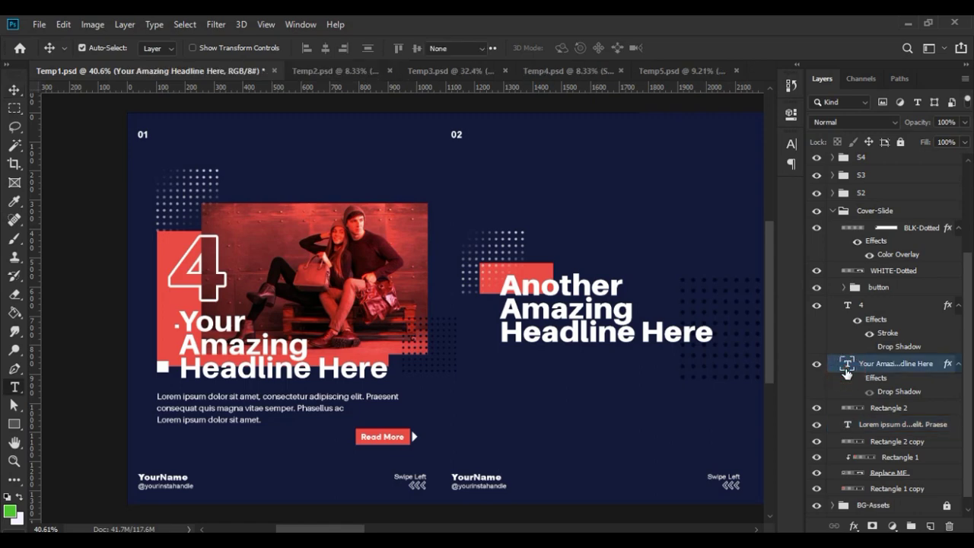
left_click(305, 369)
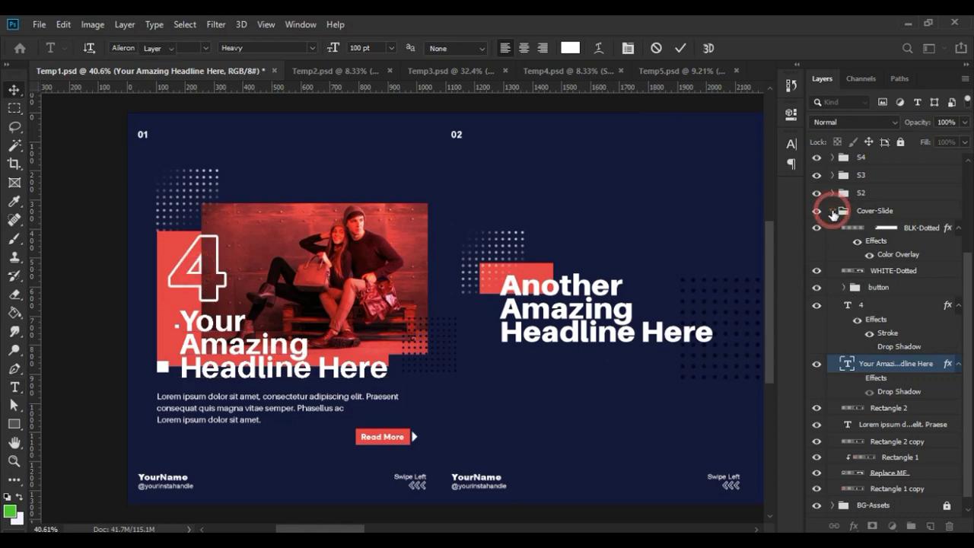
left_click(832, 211)
key("v")
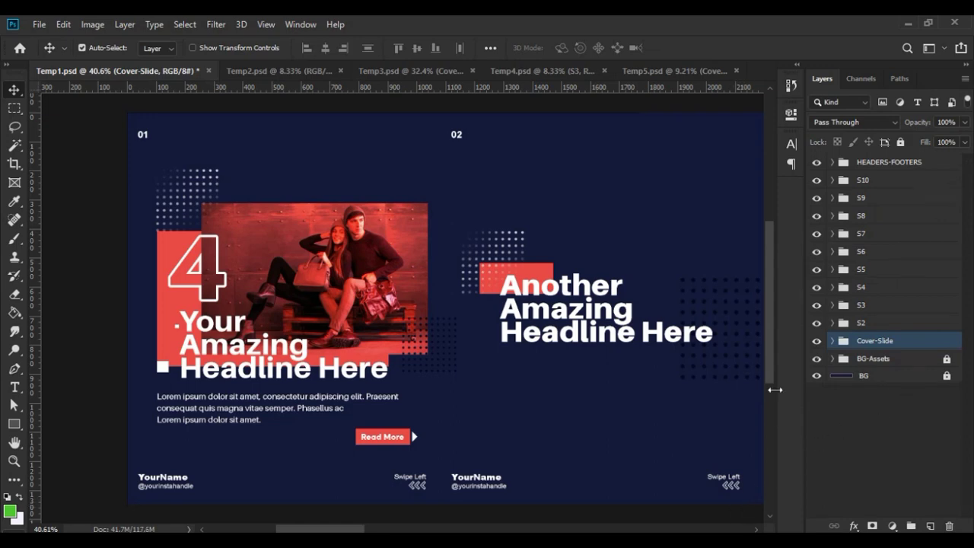
mouse_move(770, 376)
left_mouse_down()
mouse_move(771, 384)
mouse_move(770, 369)
left_mouse_up()
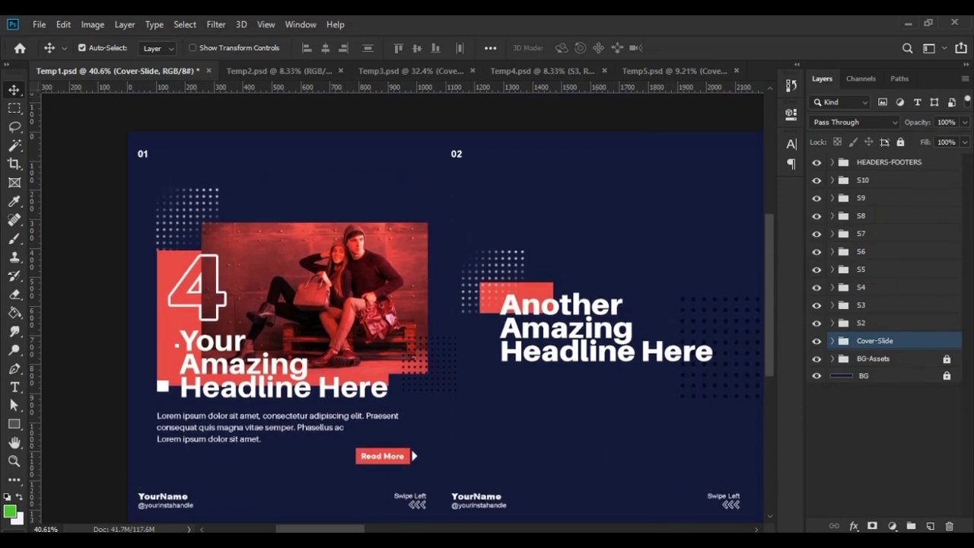
left_click_drag(347, 528, 494, 528)
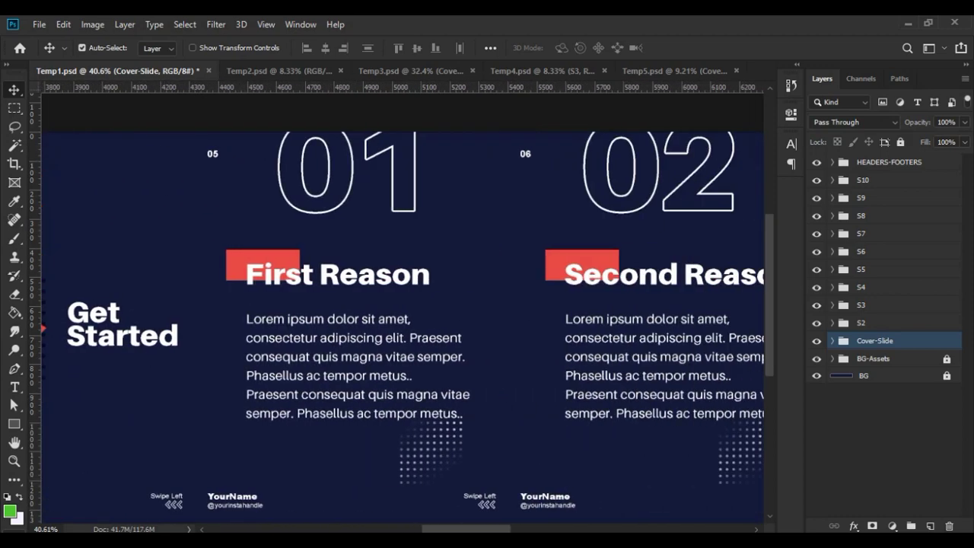
left_click(816, 269)
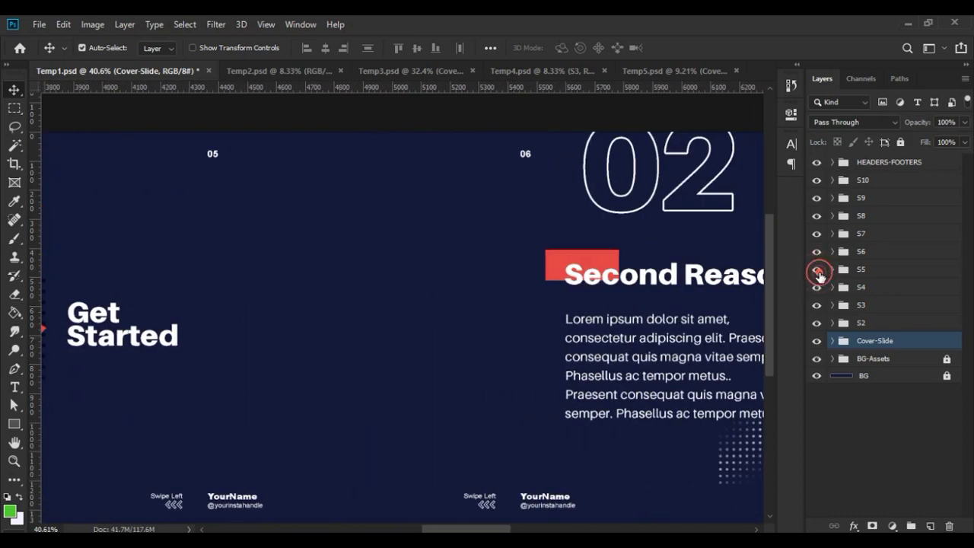
left_click(816, 269)
left_click(817, 251)
left_click(817, 251)
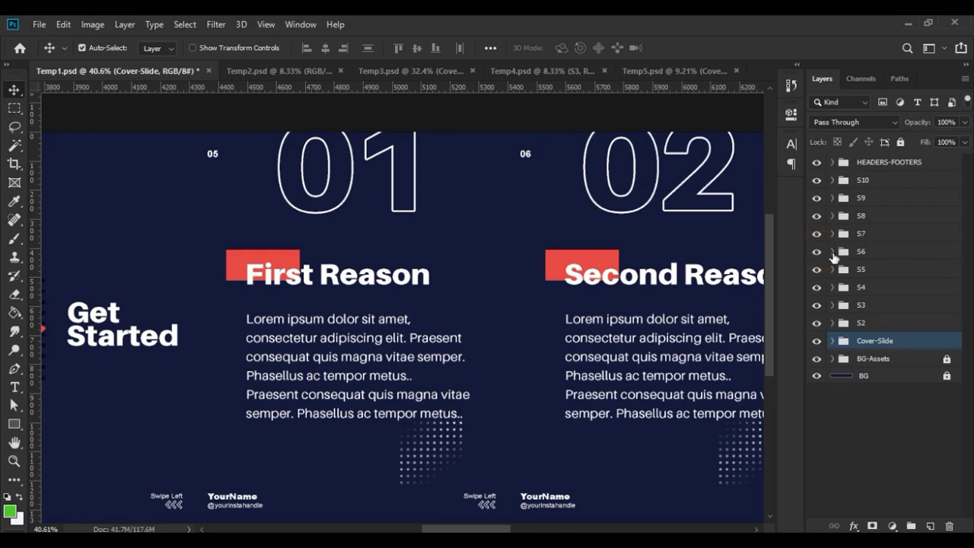
left_click(832, 252)
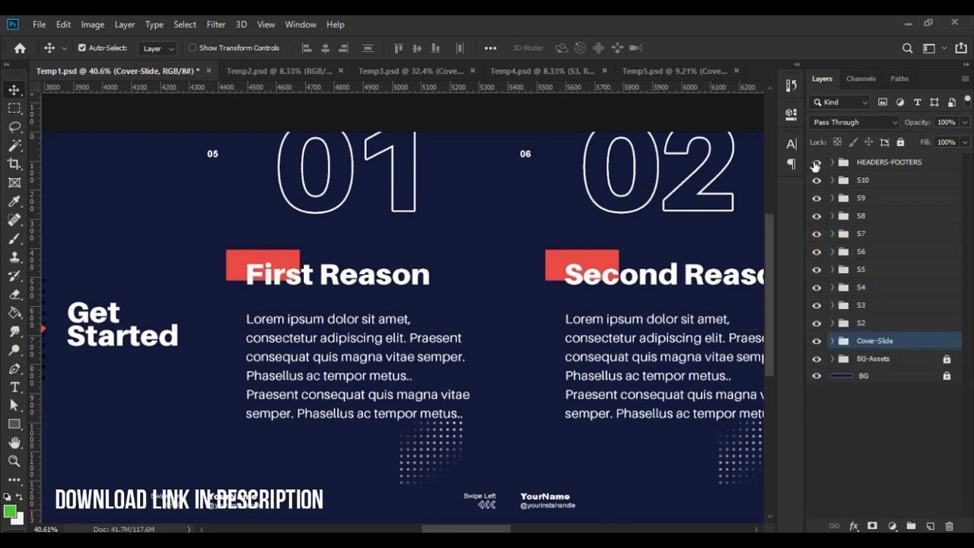
left_click(816, 162)
left_click(816, 162)
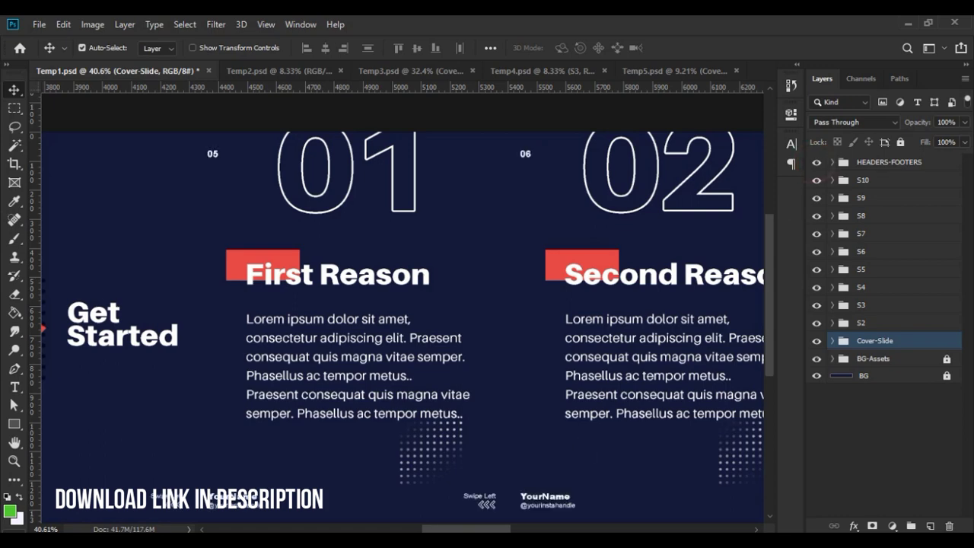
left_click_drag(461, 529, 321, 527)
key("z")
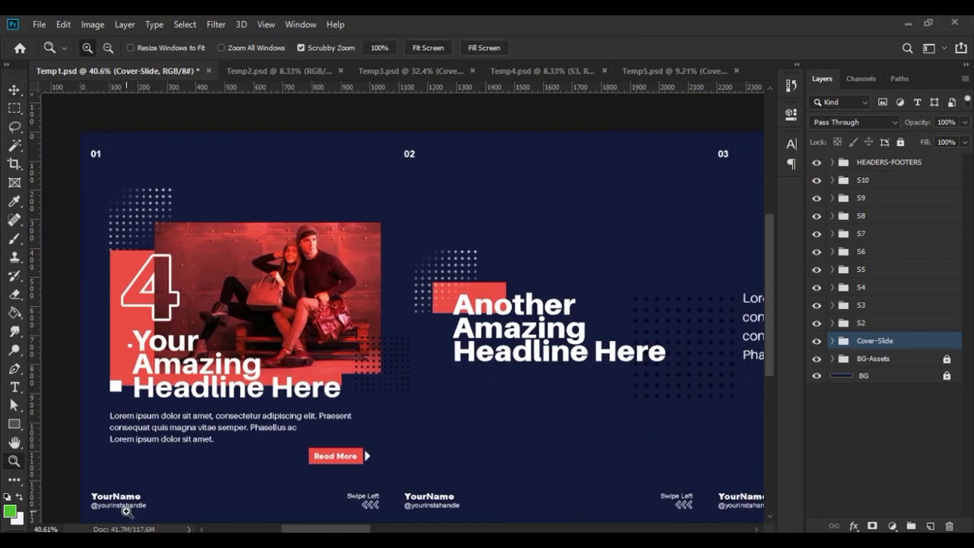
left_click_drag(129, 511, 169, 516)
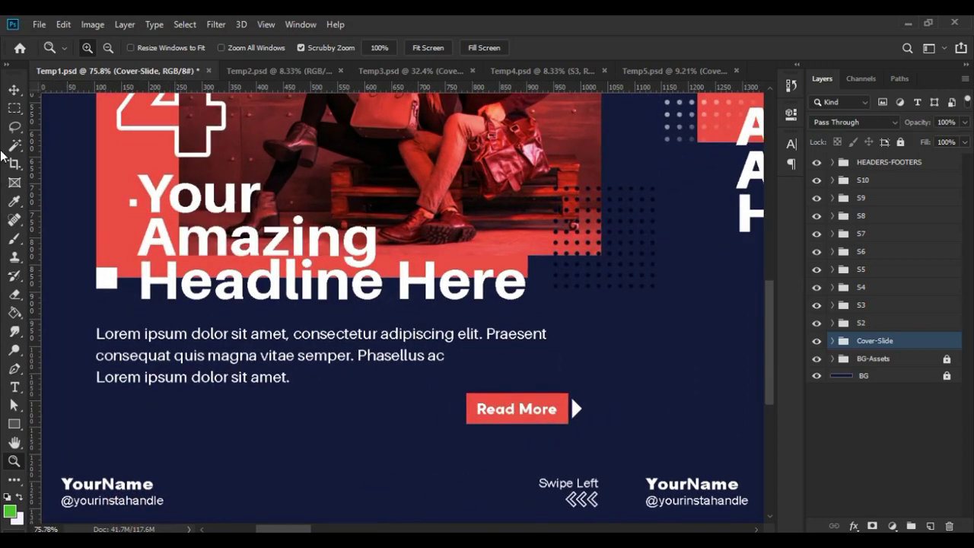
left_click(14, 90)
left_click(95, 487)
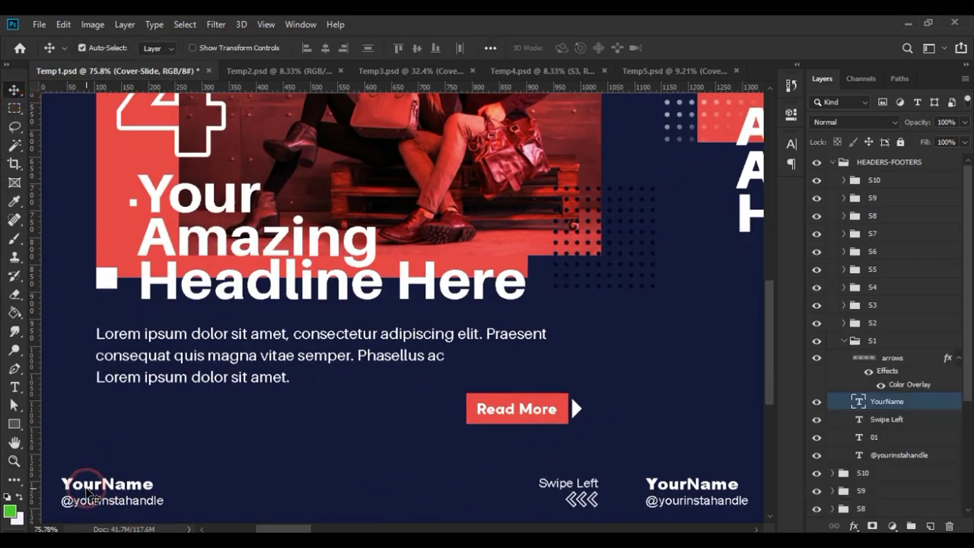
left_click(107, 506)
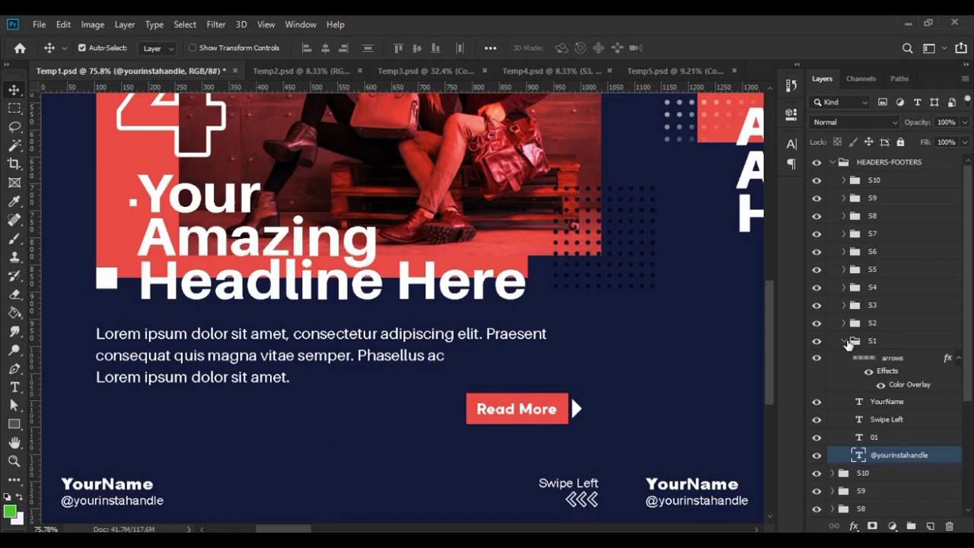
left_click(845, 342)
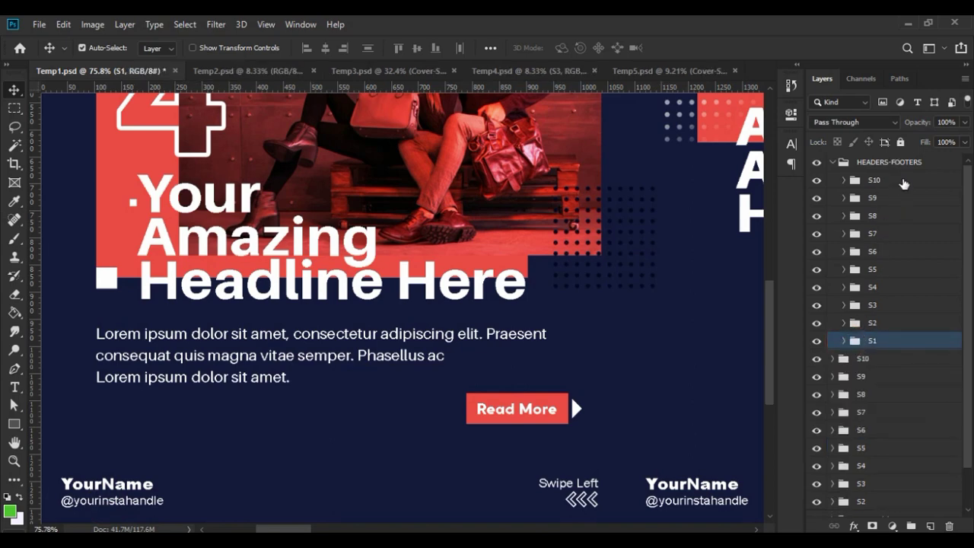
left_click(902, 180)
left_click(890, 216)
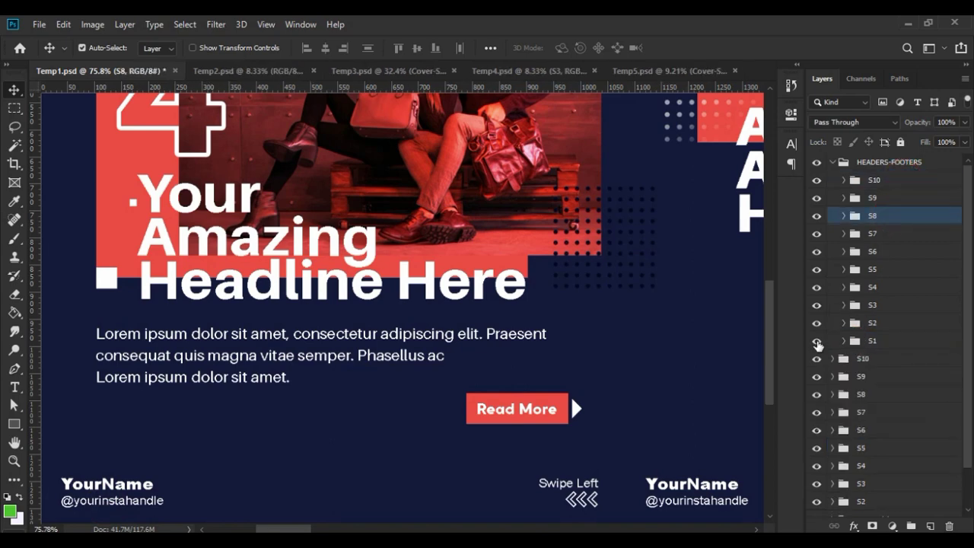
left_click(817, 341)
left_click(817, 342)
left_click(816, 305)
key("ctrl+0")
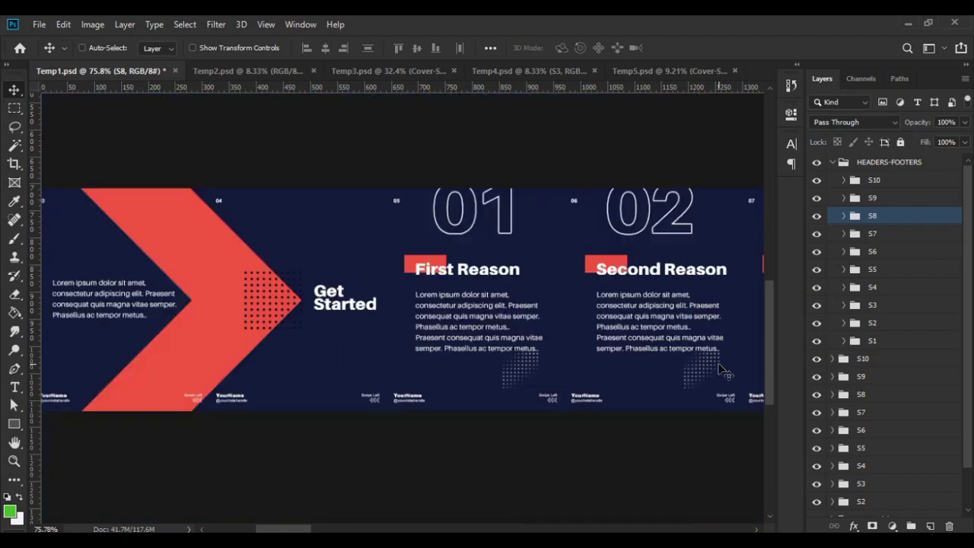
left_click(837, 253)
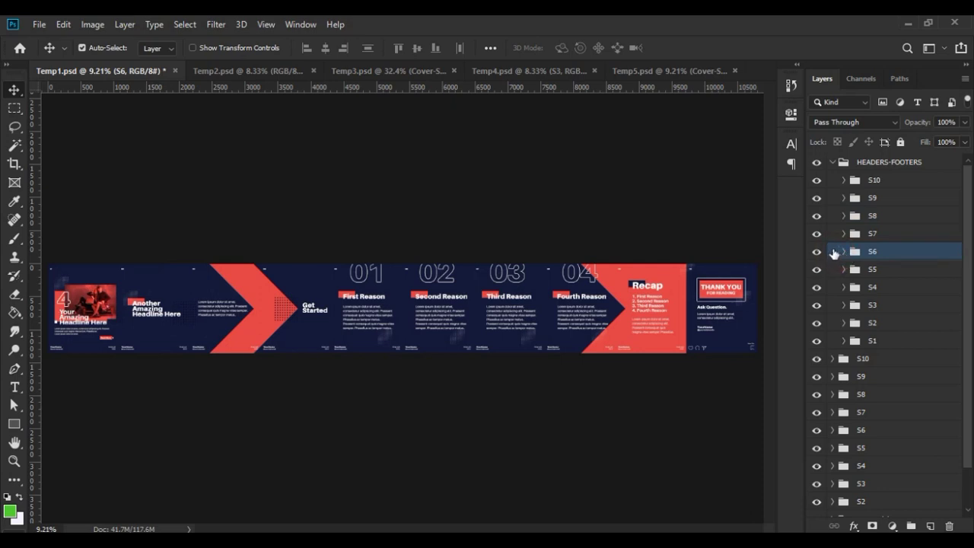
left_click(833, 163)
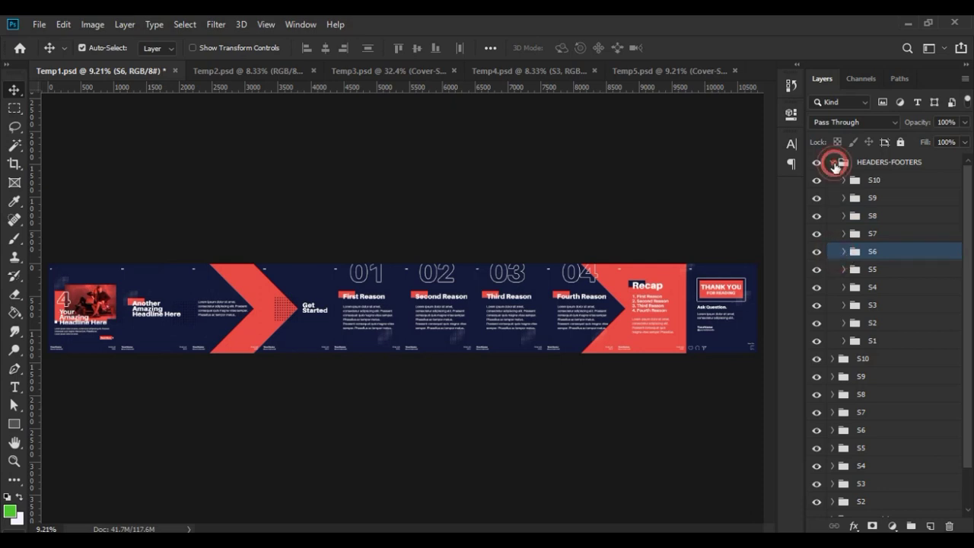
left_click(854, 404)
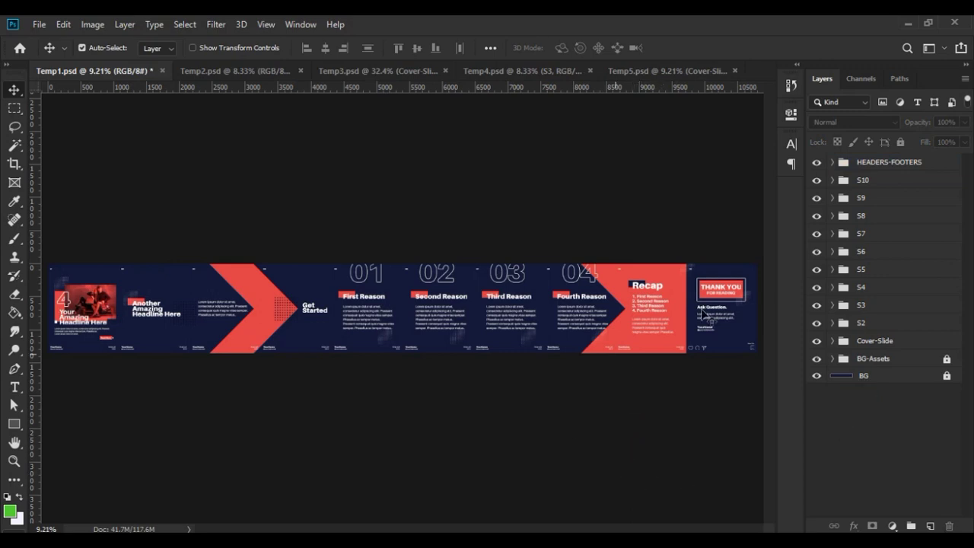
- Flip through the Temp2, Temp3, Temp4 and Temp5 carousel template documents, ending on Temp5
left_click(249, 72)
left_click(392, 70)
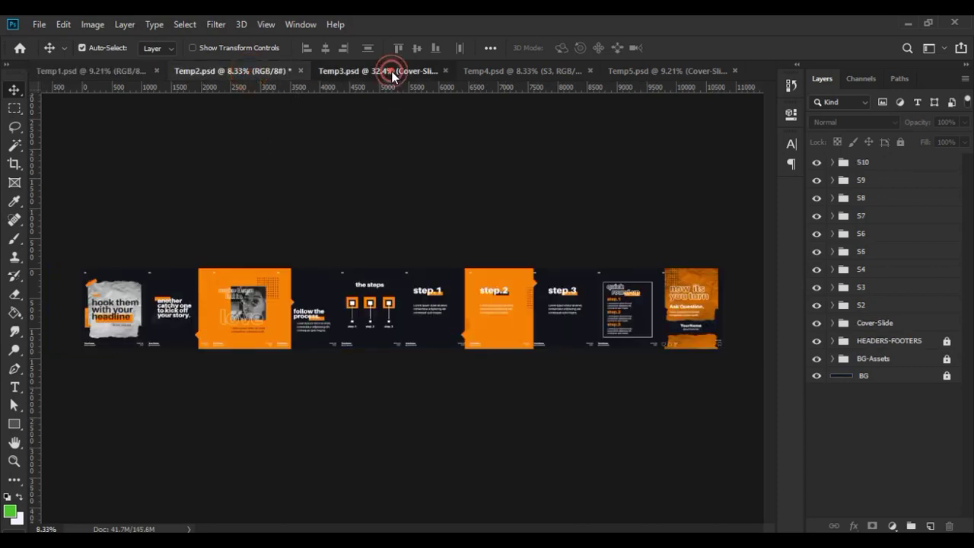
left_click(531, 70)
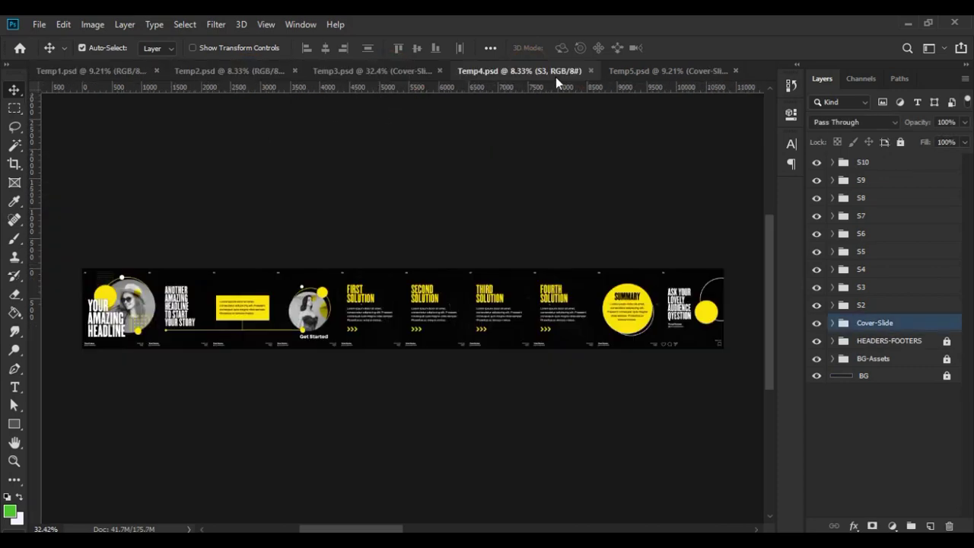
left_click(636, 72)
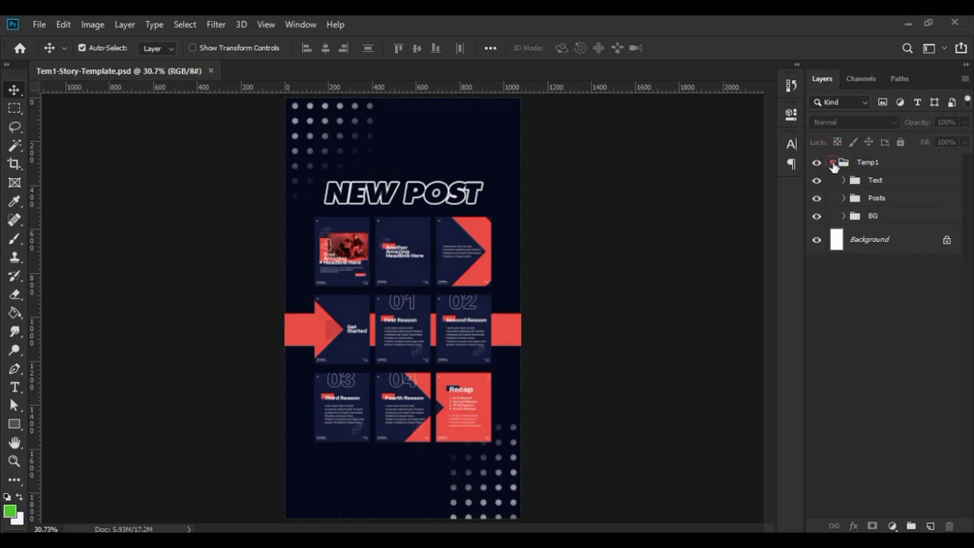
- Expand the Text group and toggle the NEW POST headline's visibility off and back on
left_click(832, 163)
left_click(832, 163)
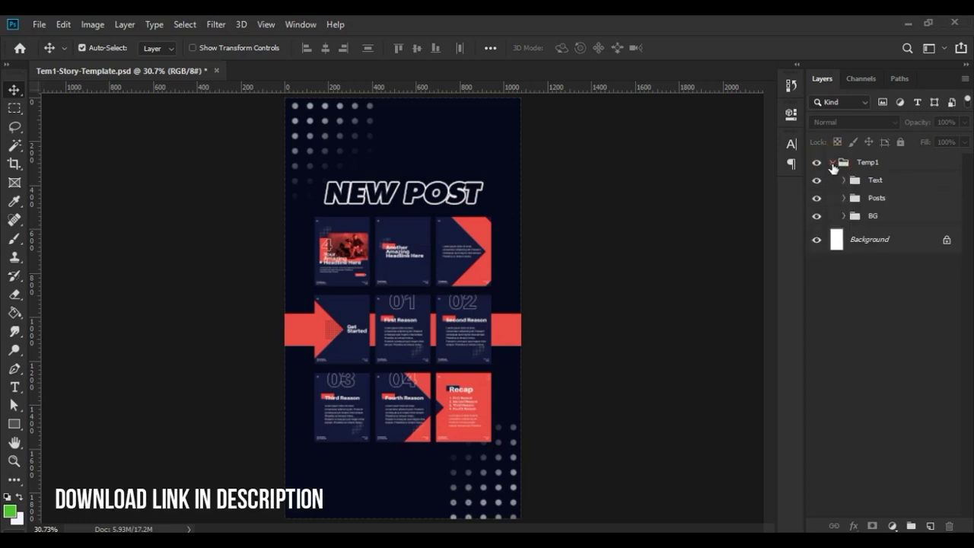
left_click(832, 162)
left_click(843, 180)
left_click(816, 206)
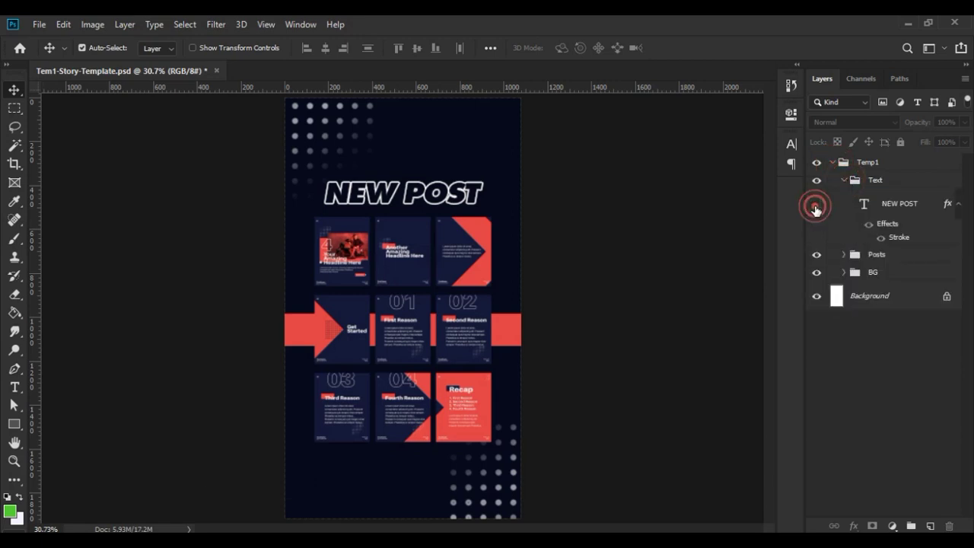
left_click(816, 206)
left_click(842, 180)
- Toggle the dark BG background and the Posts card grid off and on, then expand Posts
left_click(843, 216)
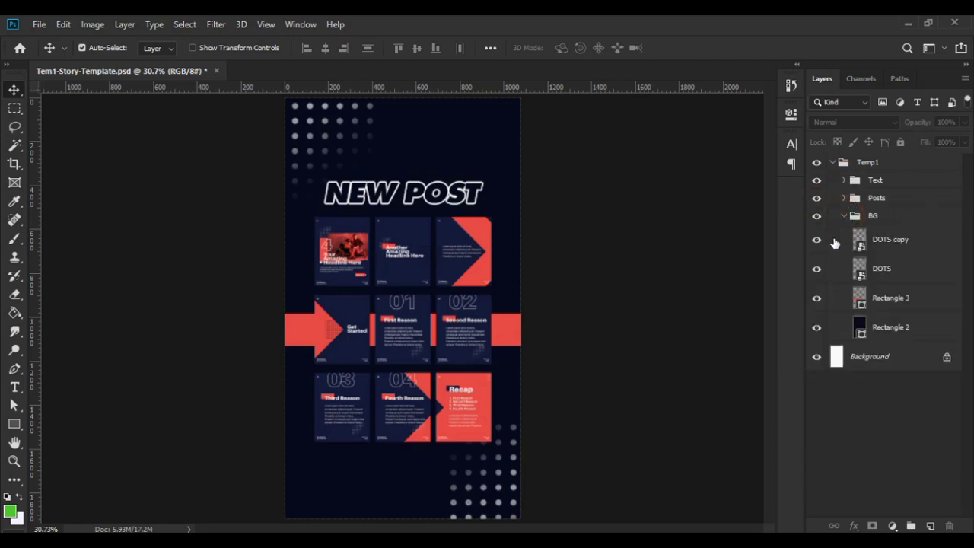
left_click(817, 216)
left_click(816, 217)
left_click(844, 216)
left_click(817, 199)
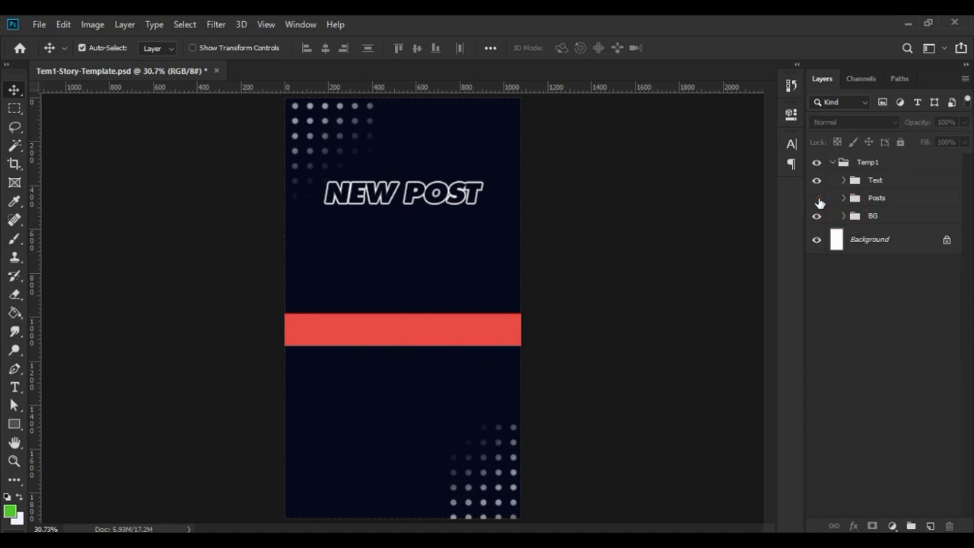
left_click(817, 199)
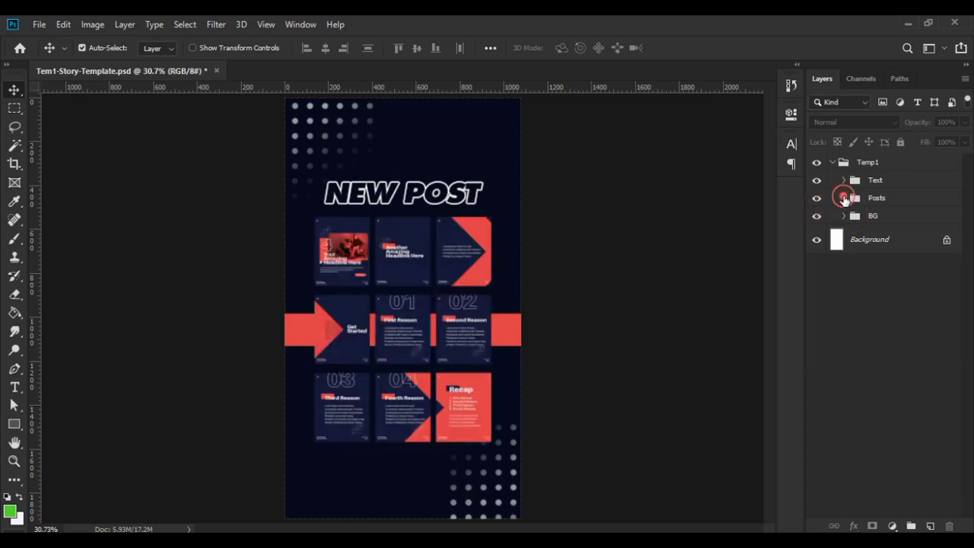
left_click(842, 198)
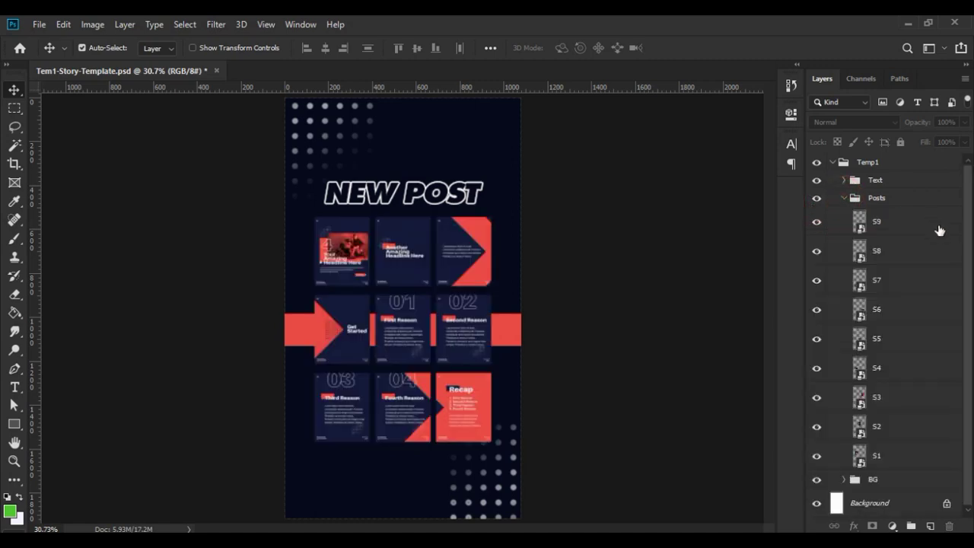
- Preview the S9 Recap smart object, trying and undoing a text move, then close S9.psb
double_click(861, 225)
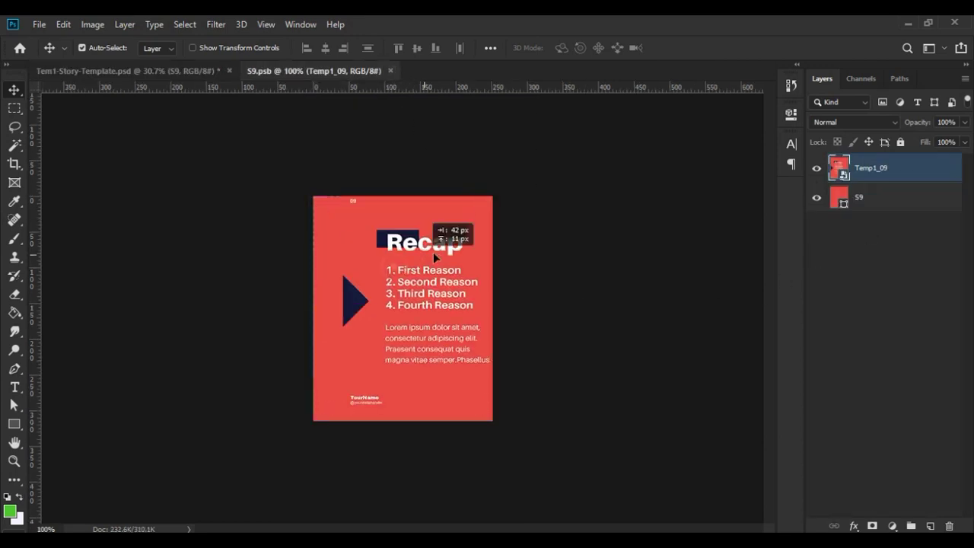
left_click_drag(395, 272, 458, 259)
key("ctrl+z")
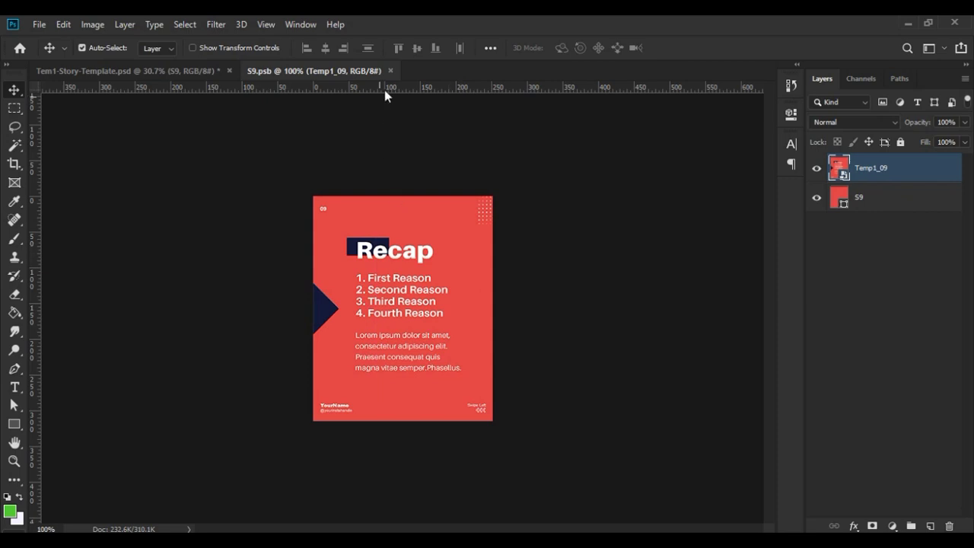
left_click(391, 71)
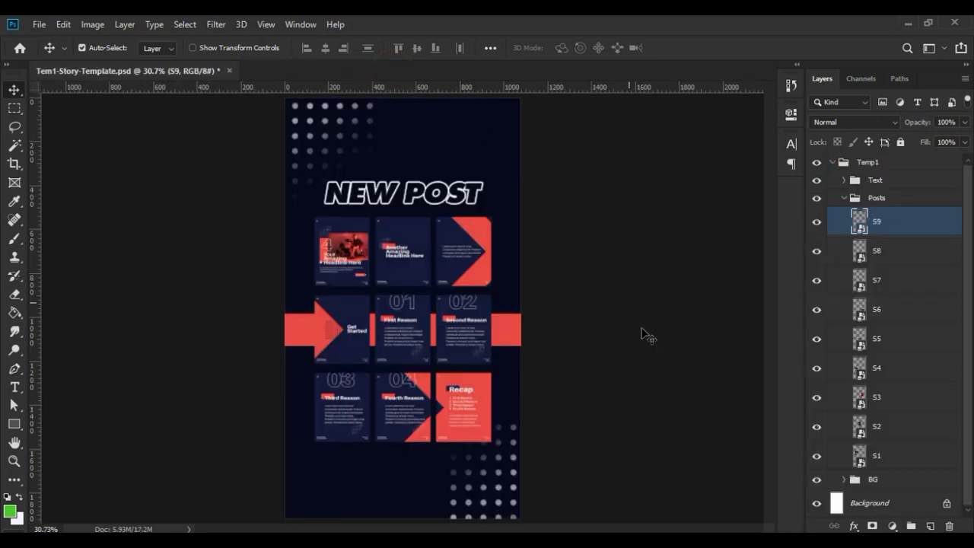
- Collapse the Posts and Temp1 groups and deselect all layers
left_click(844, 198)
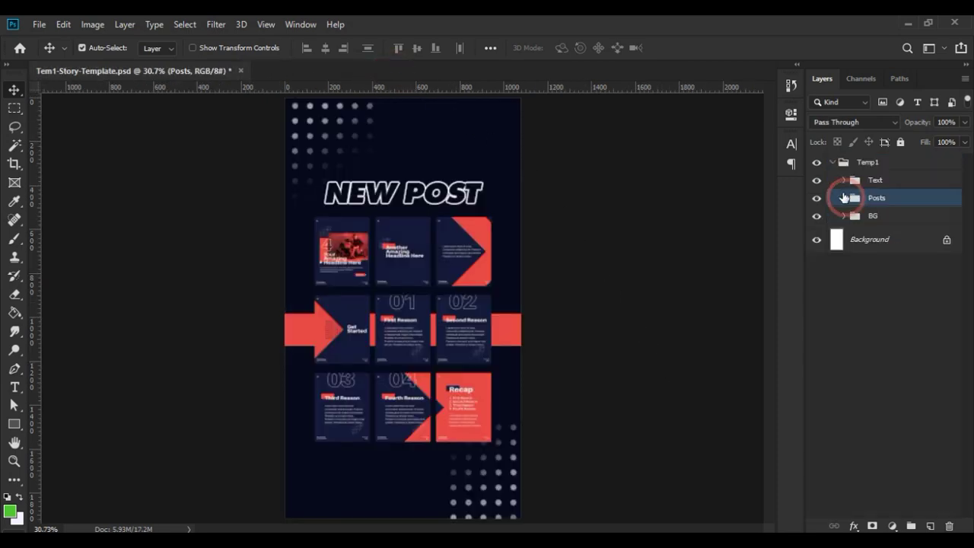
left_click(832, 162)
left_click(656, 277)
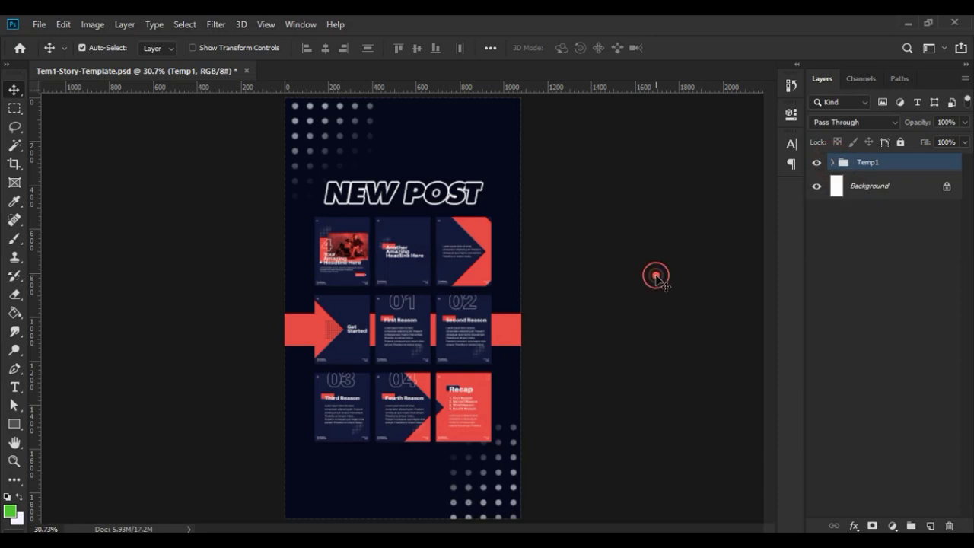